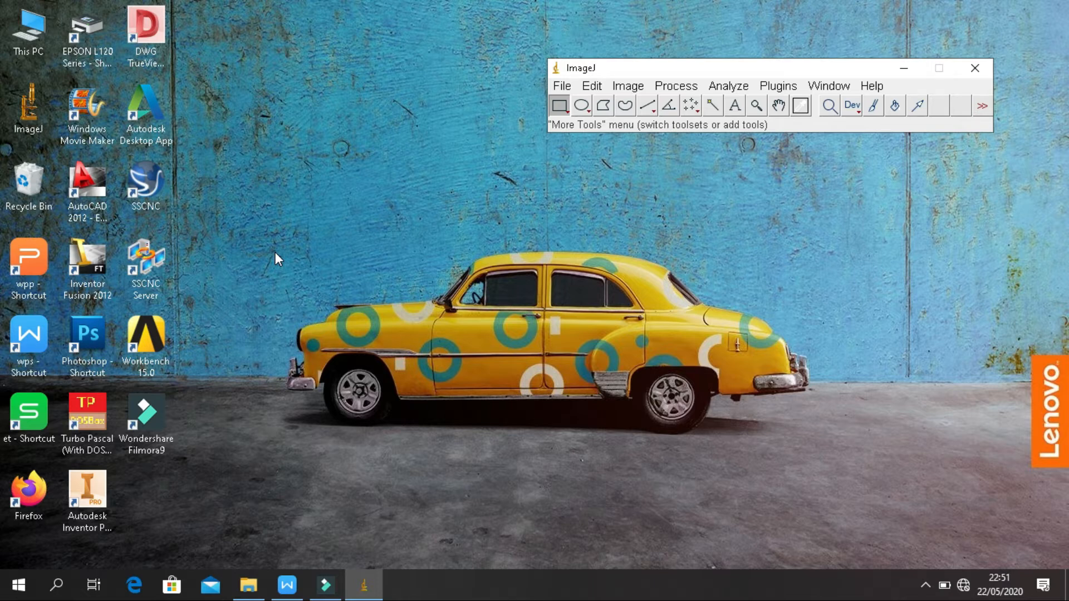
# - Open the annealing 200x image from the image j folder on USB Drive (G:) and reposition its window
pyautogui.click(564, 91)
pyautogui.click(590, 131)
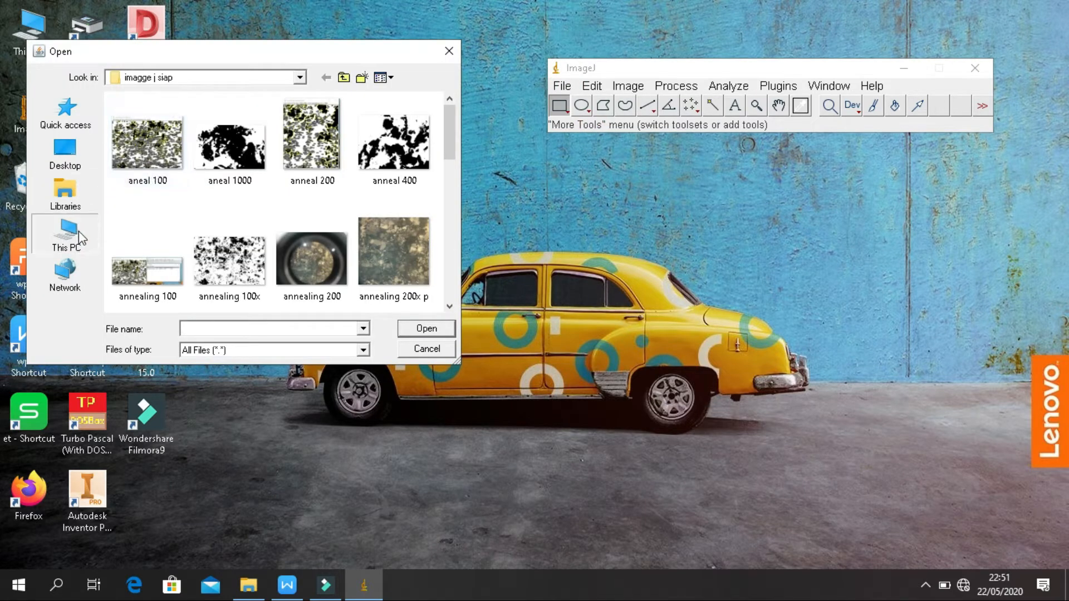
pyautogui.click(67, 233)
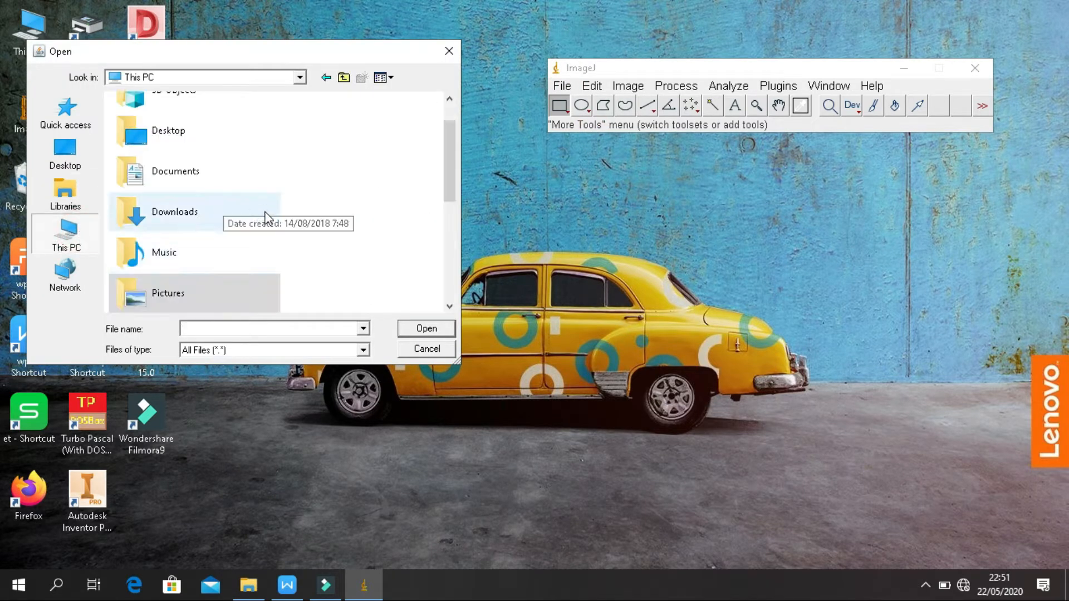
pyautogui.scroll(-5, 265, 217)
pyautogui.scroll(2, 245, 140)
pyautogui.scroll(-3, 246, 222)
pyautogui.doubleClick(232, 280)
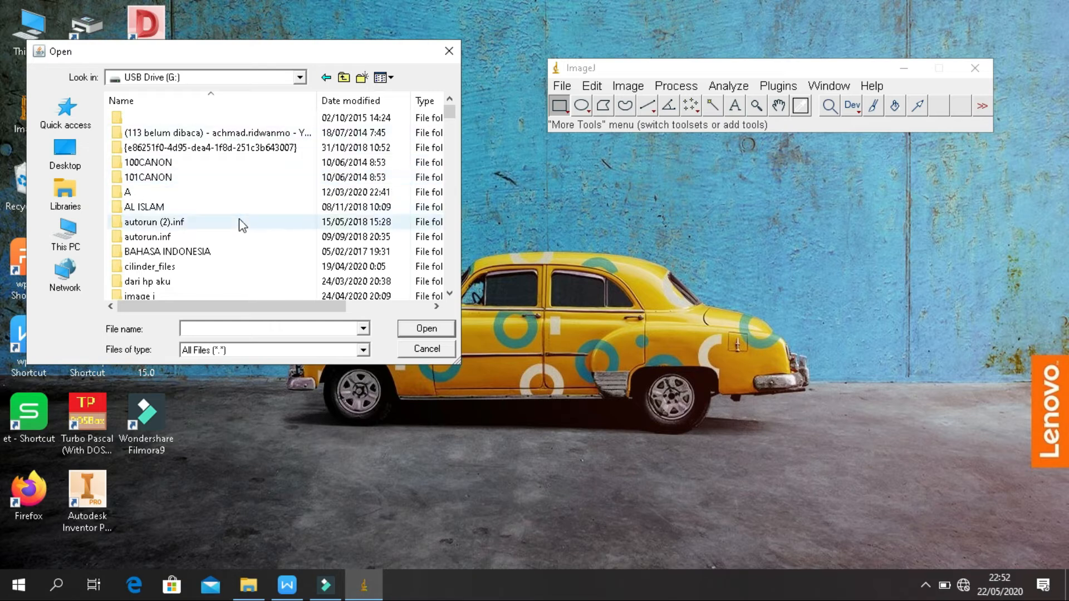
pyautogui.scroll(-2, 243, 225)
pyautogui.click(203, 207)
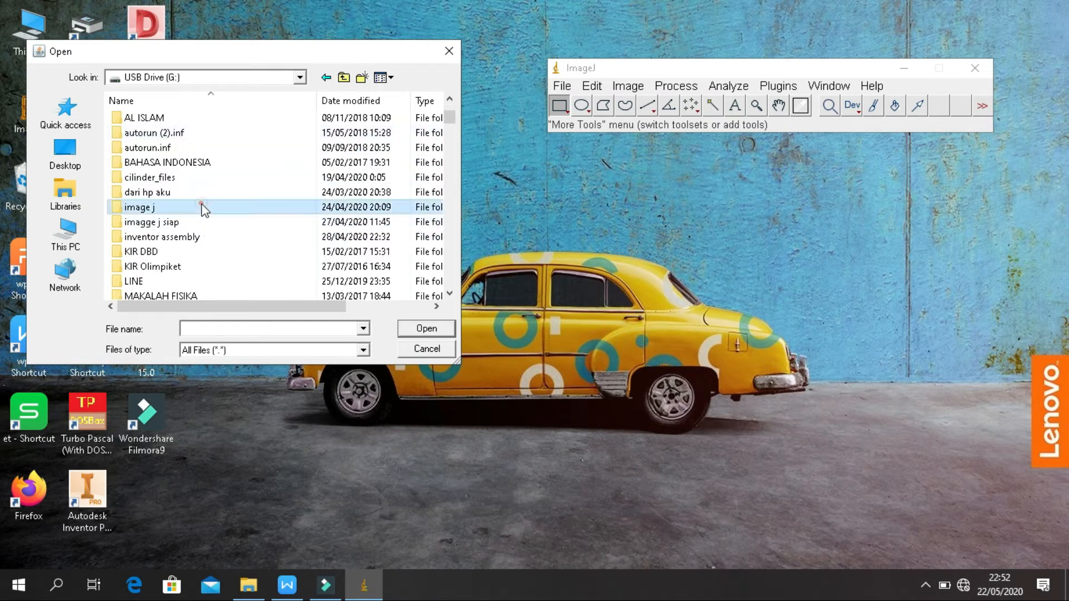
pyautogui.doubleClick(203, 207)
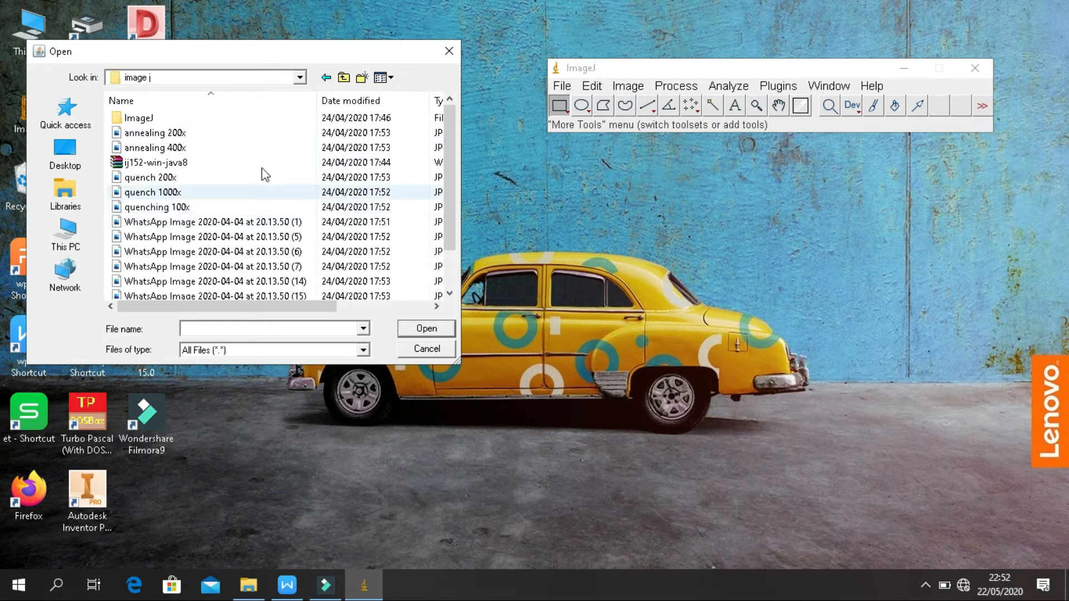
pyautogui.click(241, 134)
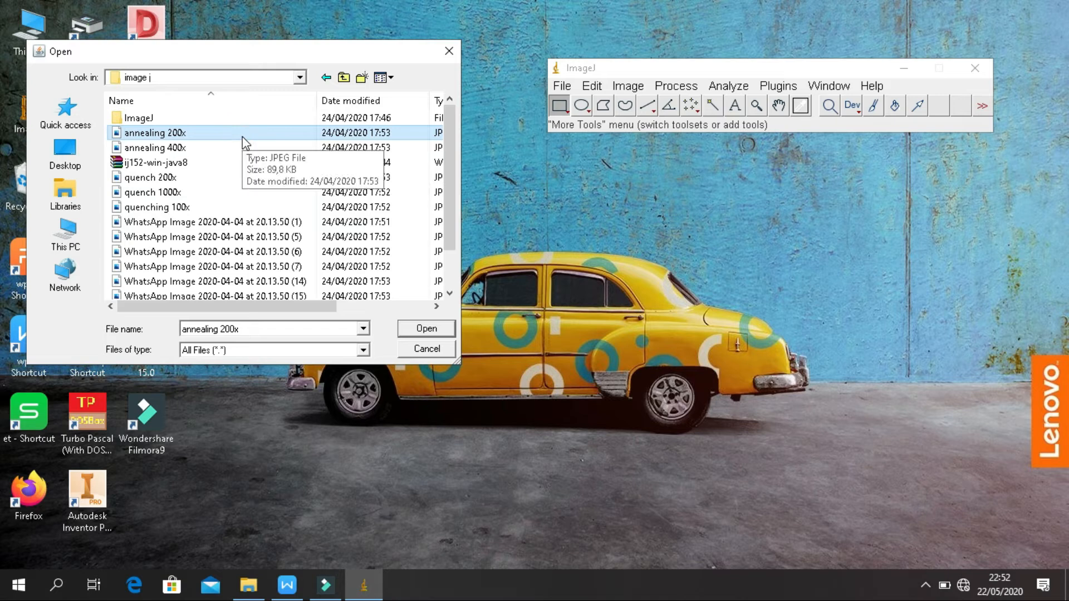
pyautogui.click(427, 330)
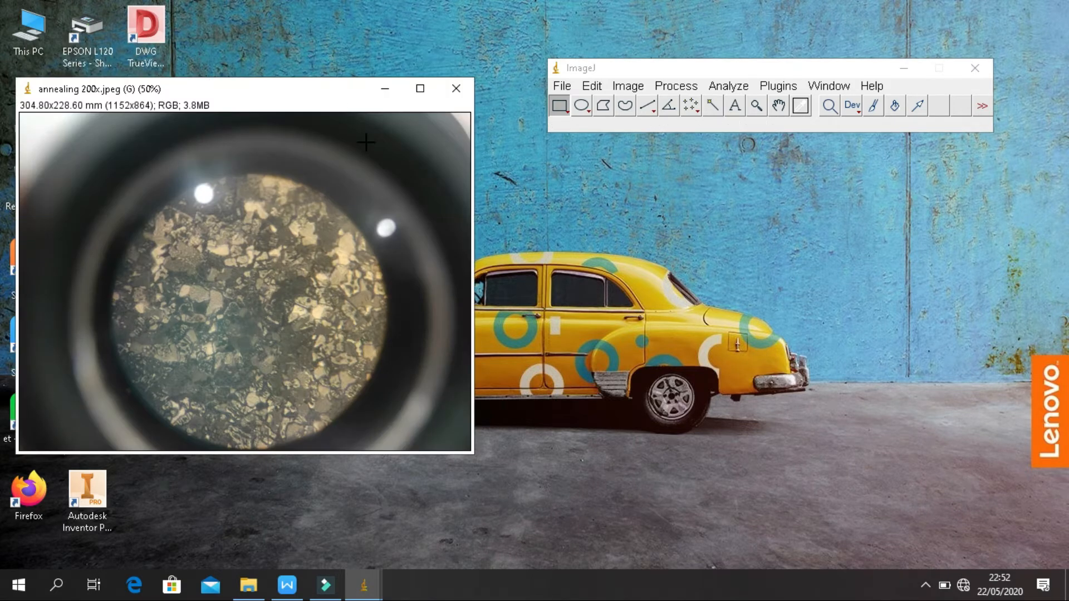
pyautogui.click(333, 96)
pyautogui.moveTo(349, 98); pyautogui.dragTo(399, 132)
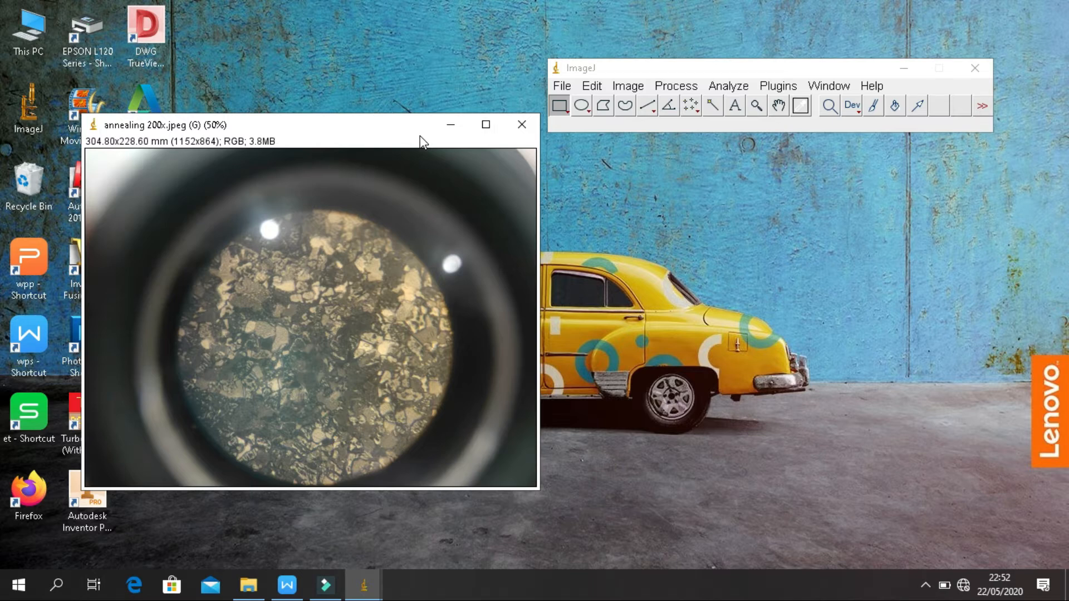
# - Draw a horizontal line about 318 pixels long low on the micrograph and set the scale to 755.91503 pixels for a known distance of 200 mm
pyautogui.click(648, 104)
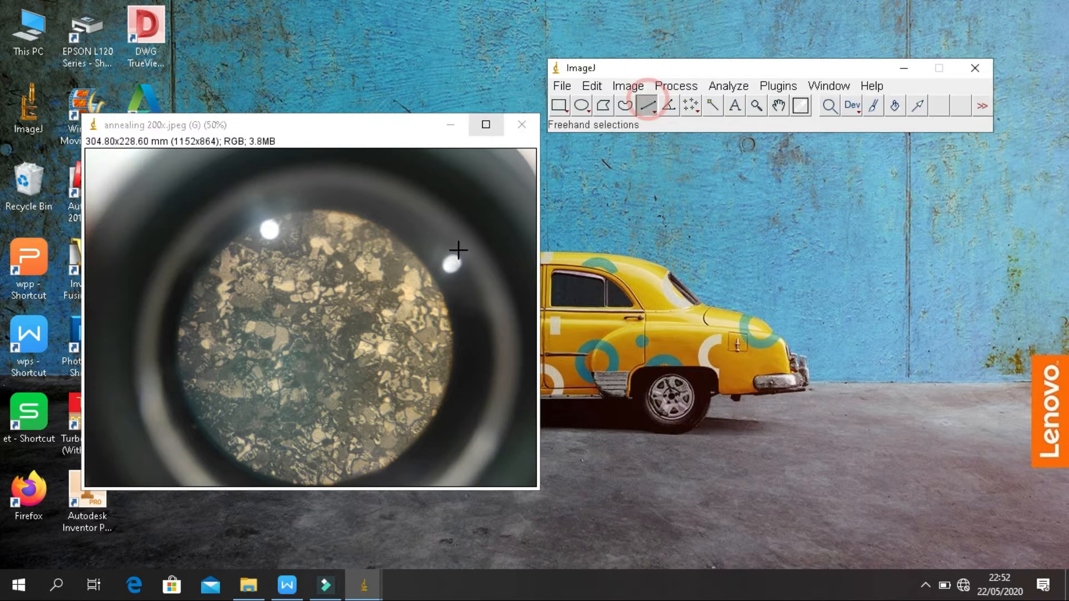
pyautogui.moveTo(321, 445); pyautogui.dragTo(446, 445)
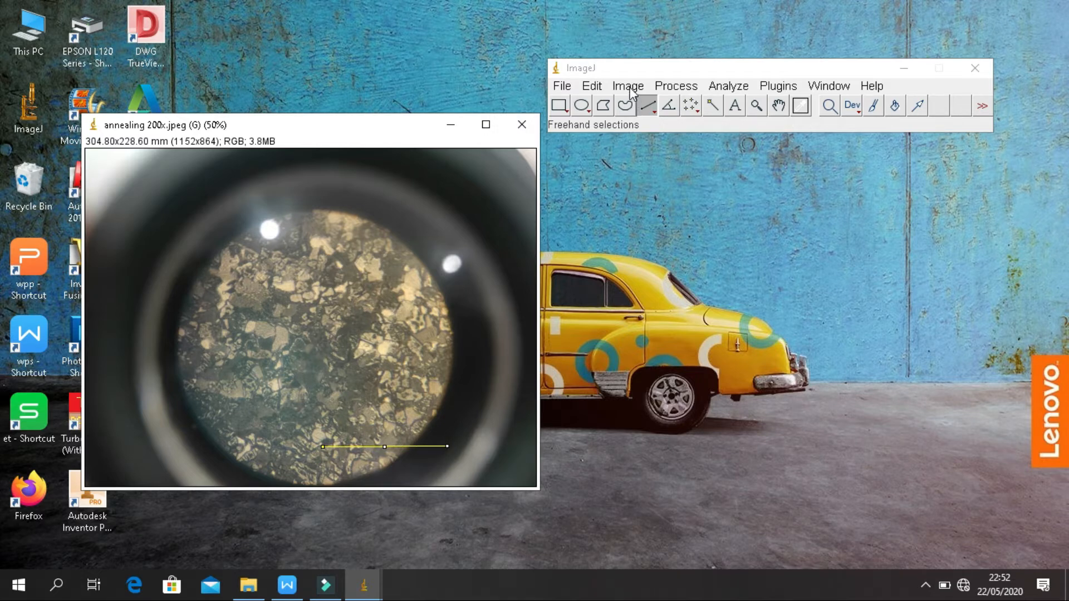
pyautogui.click(735, 92)
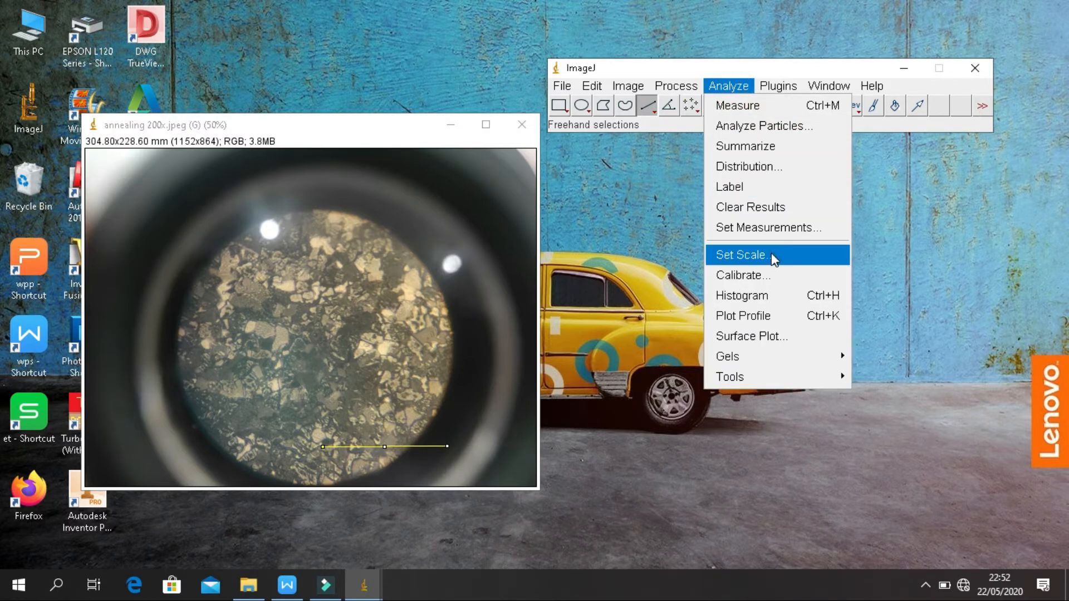
pyautogui.click(770, 254)
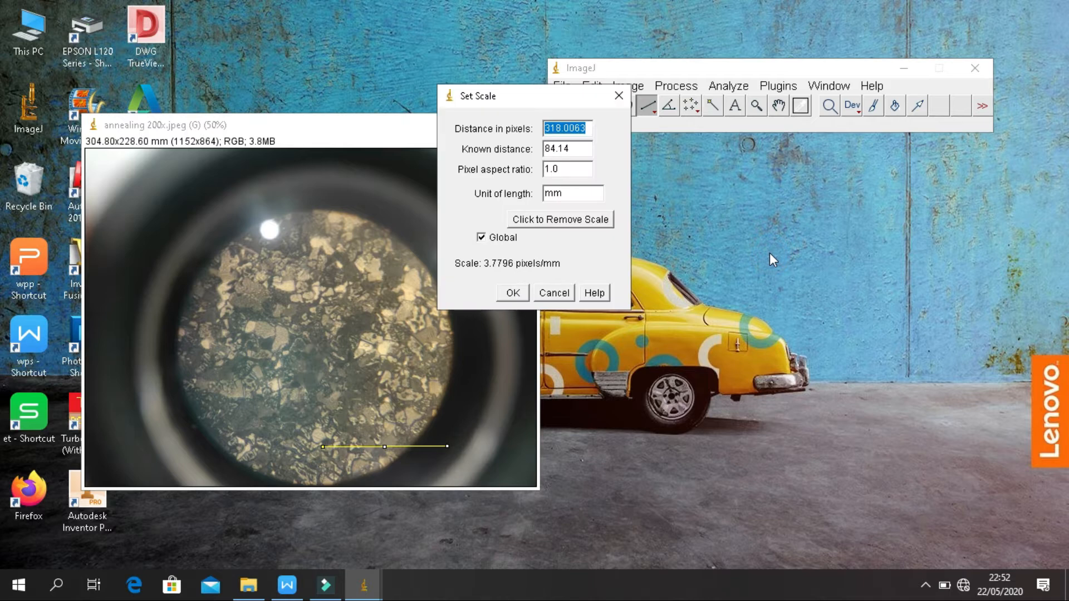
pyautogui.doubleClick(582, 151)
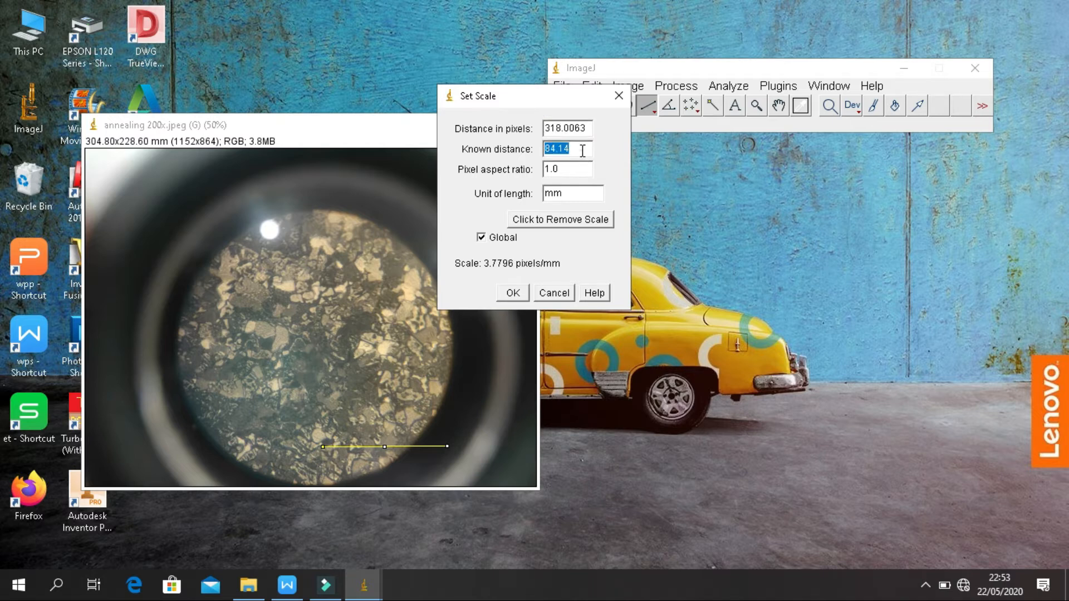
pyautogui.write('2')
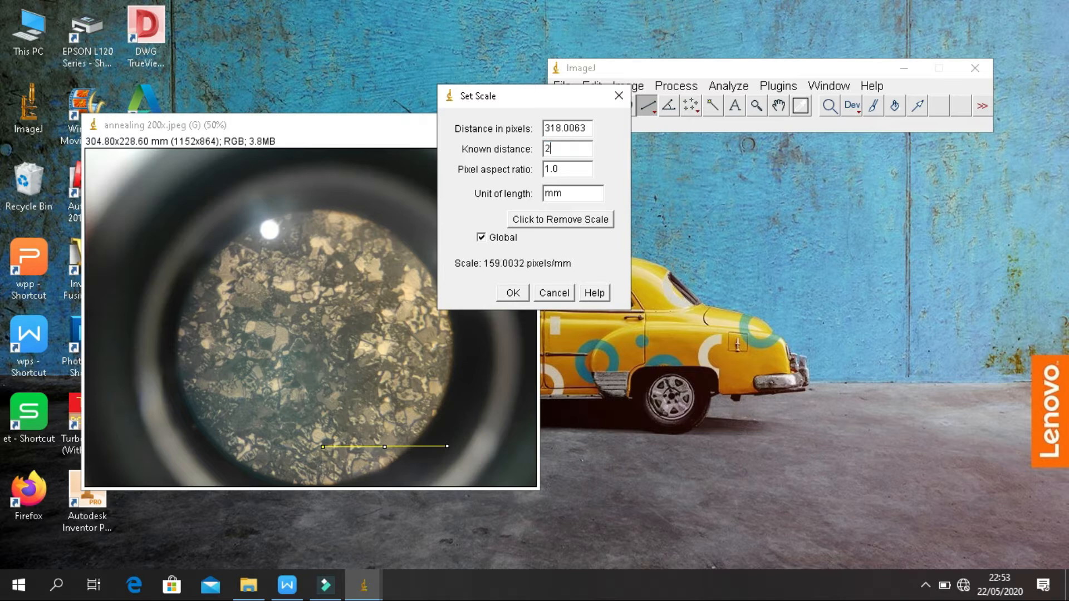
pyautogui.write('00')
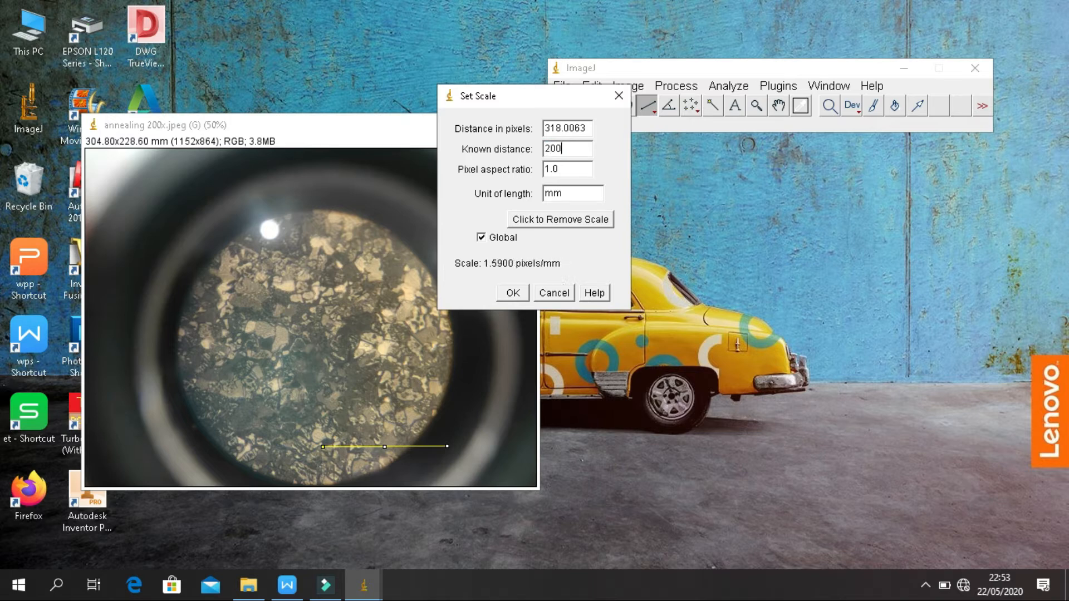
pyautogui.doubleClick(588, 128)
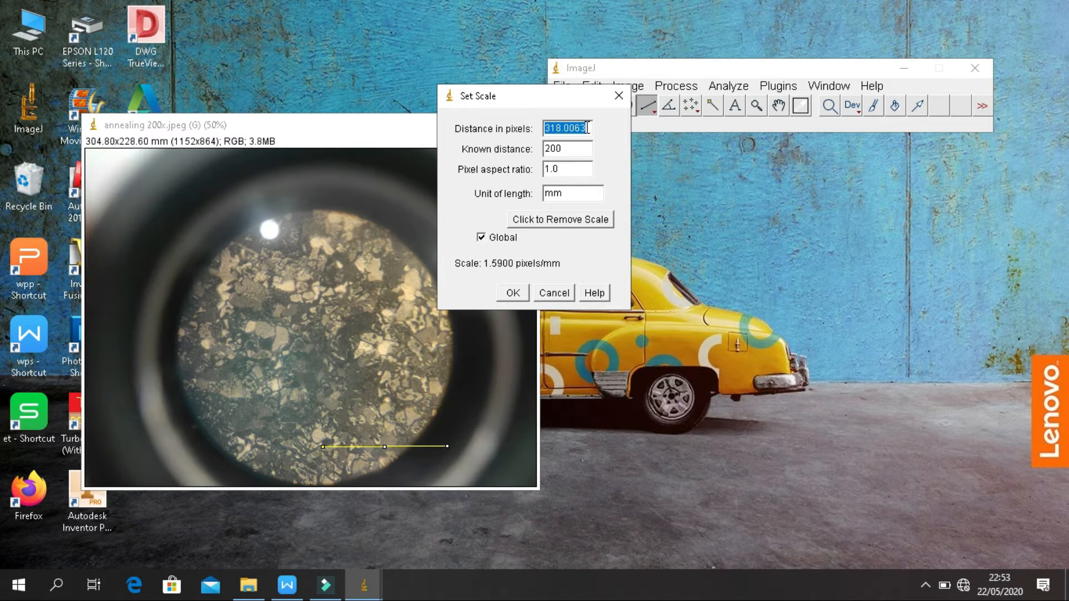
pyautogui.write('7')
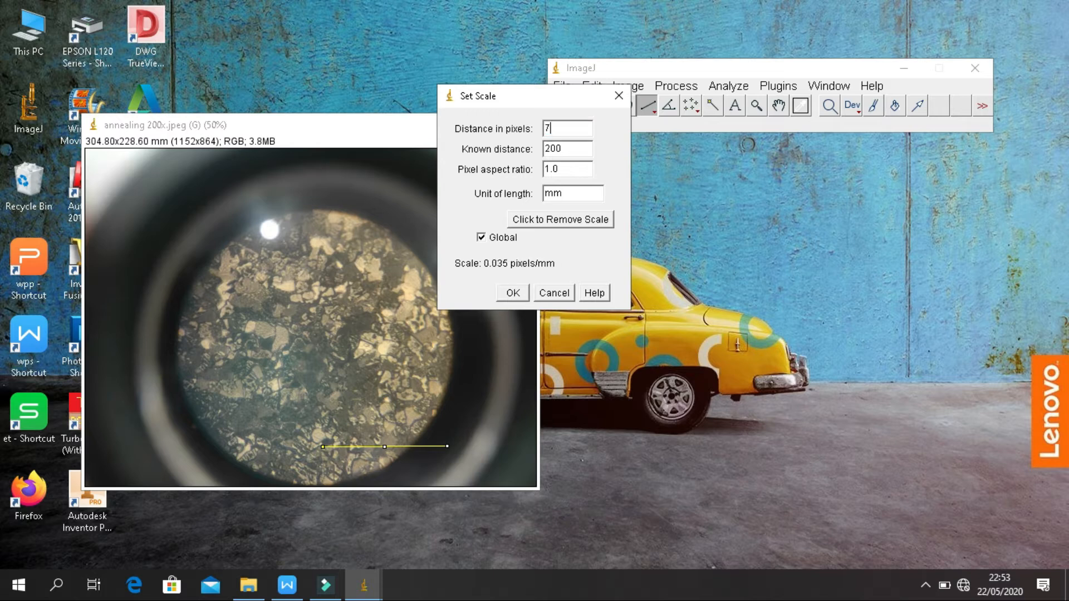
pyautogui.write('55.9')
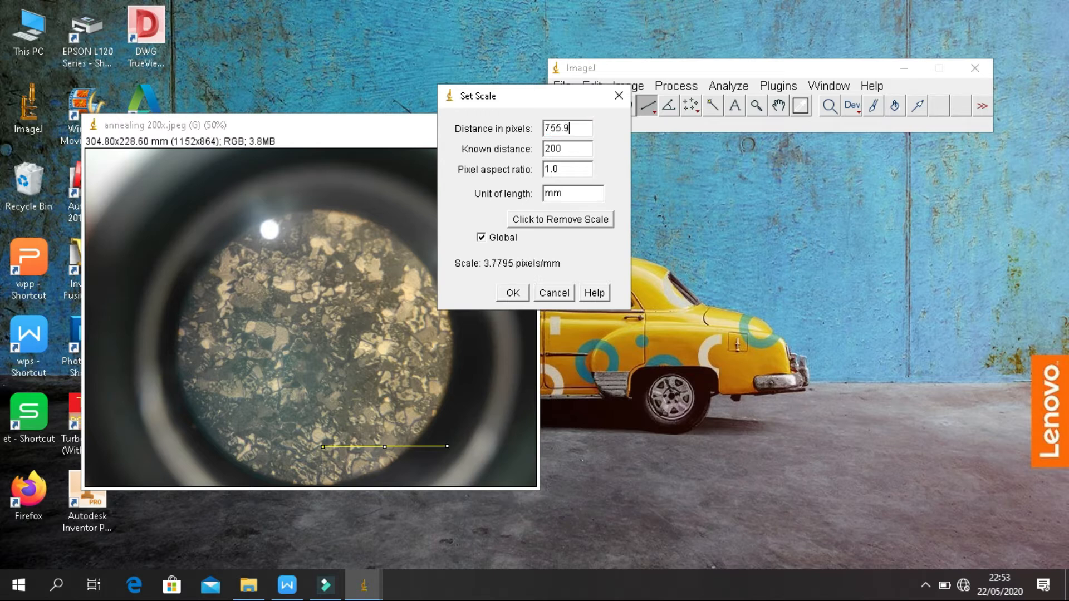
pyautogui.write('1503')
pyautogui.click(511, 294)
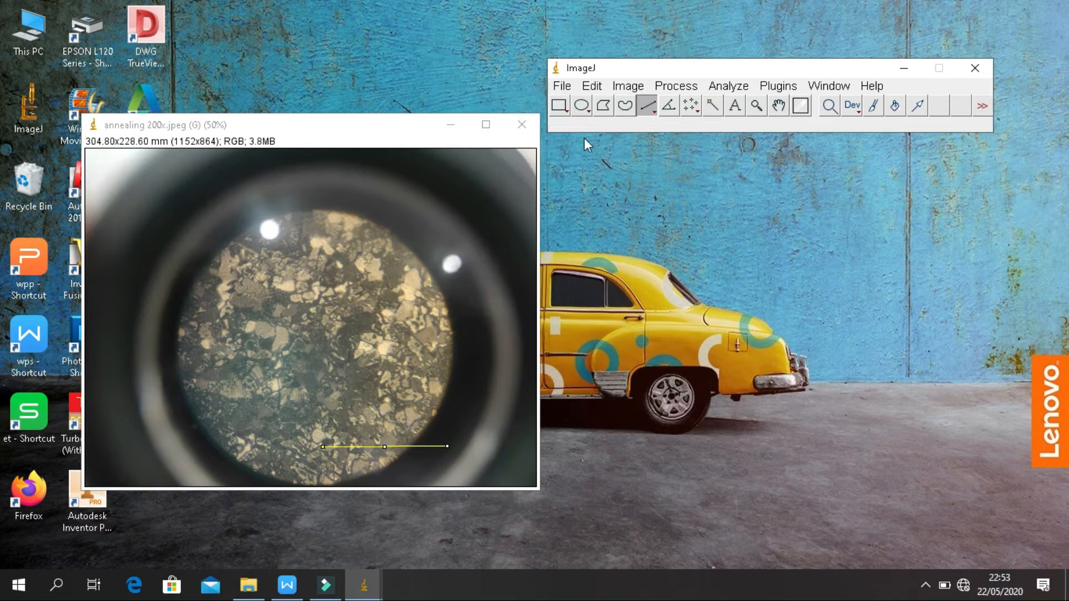
# - Crop the micrograph to a rectangle about 520 by 458 pixels inside the bright circular area
pyautogui.click(559, 105)
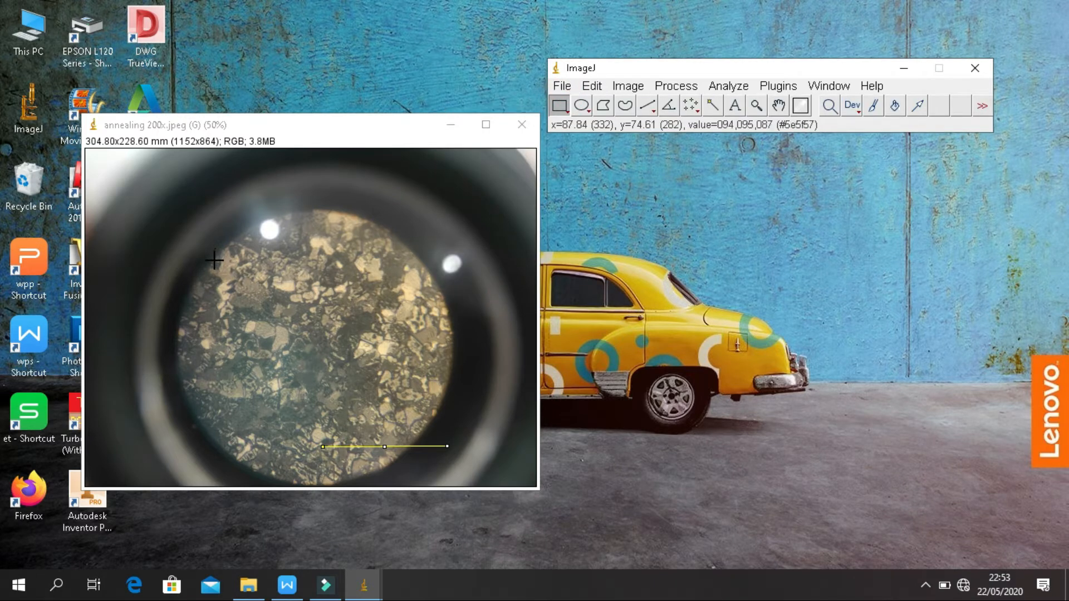
pyautogui.click(215, 259)
pyautogui.moveTo(214, 261); pyautogui.dragTo(417, 440)
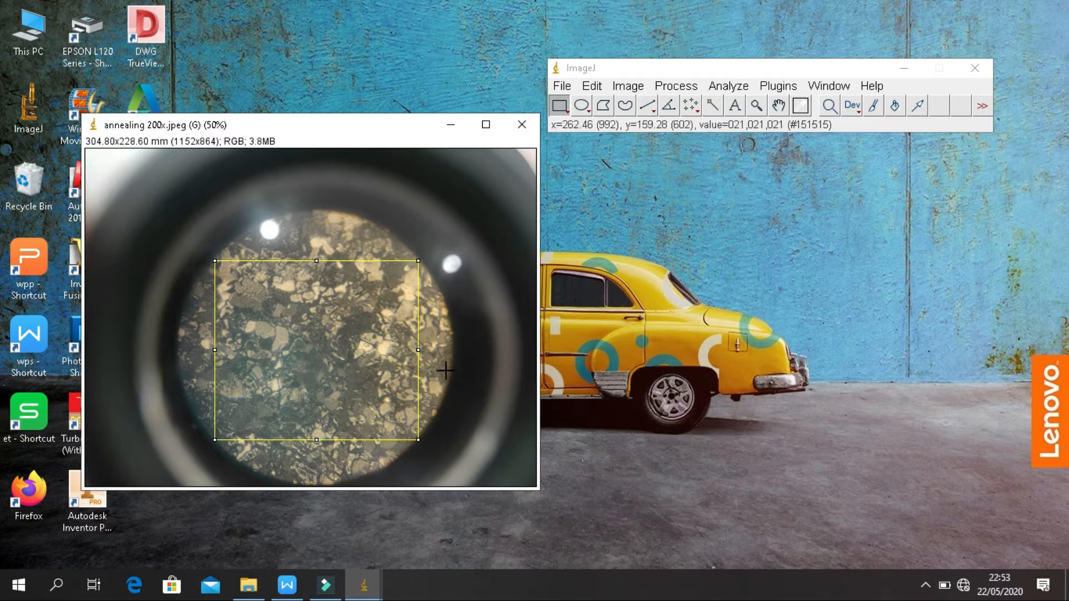
pyautogui.click(594, 87)
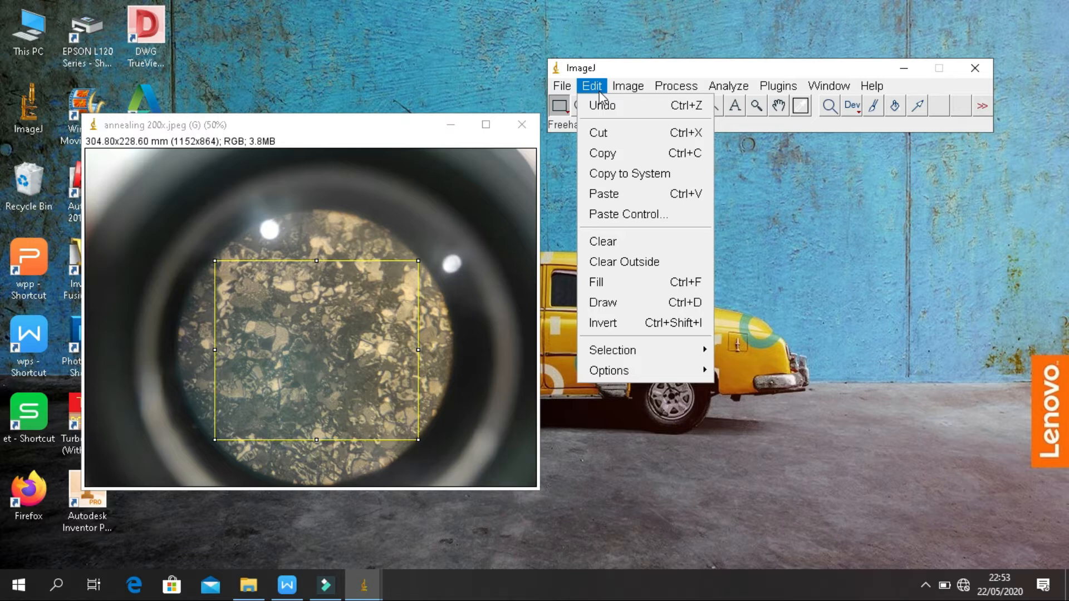
pyautogui.moveTo(618, 91)
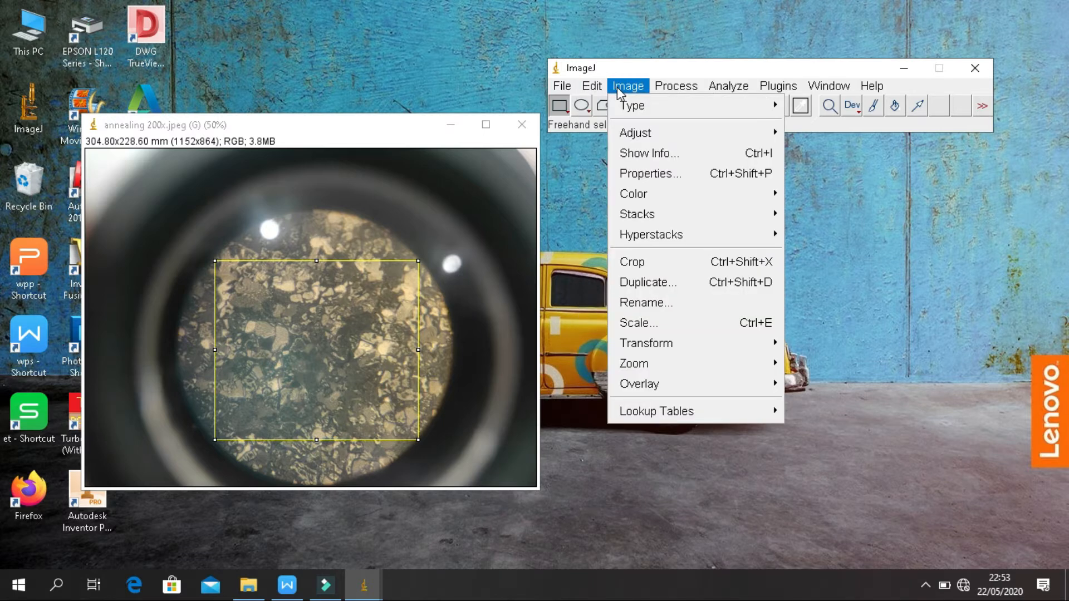
pyautogui.click(666, 260)
pyautogui.moveTo(339, 124); pyautogui.dragTo(382, 89)
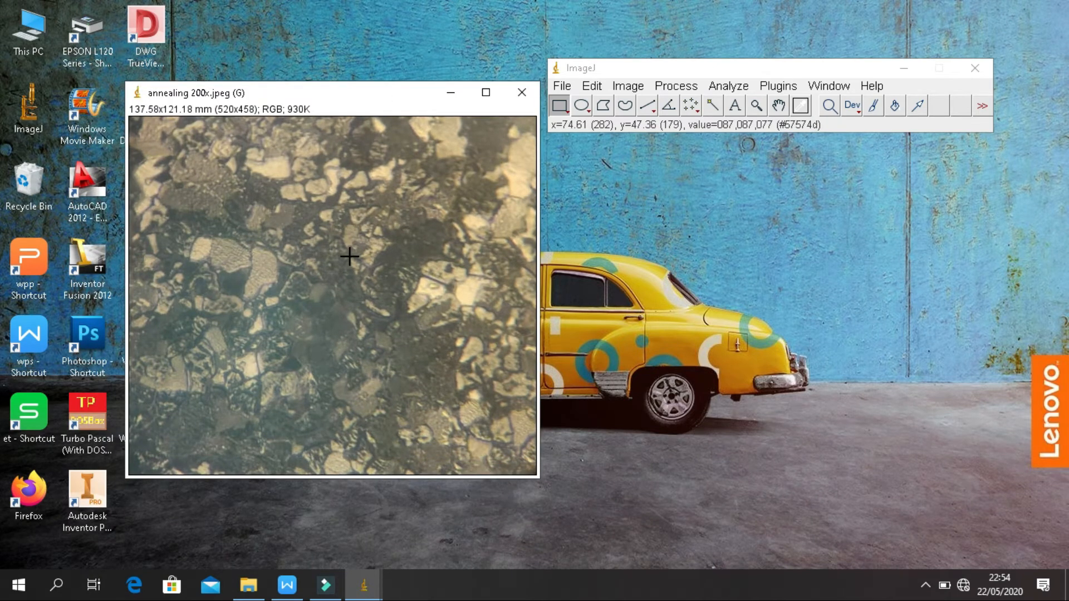
# - Invert the cropped micrograph's colours and convert it to an 8-bit image
pyautogui.click(629, 88)
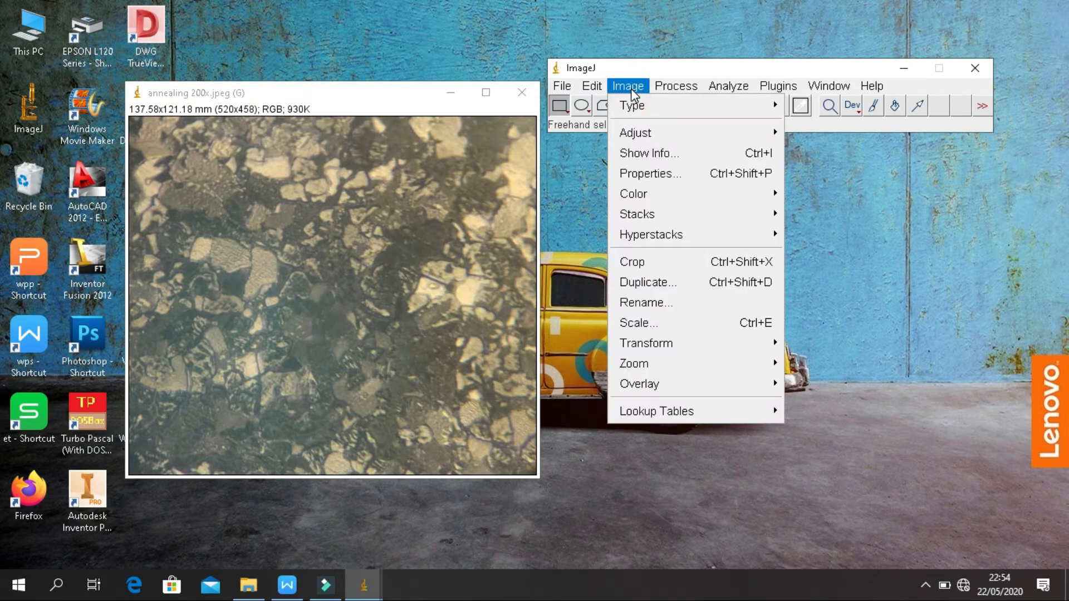
pyautogui.moveTo(595, 87)
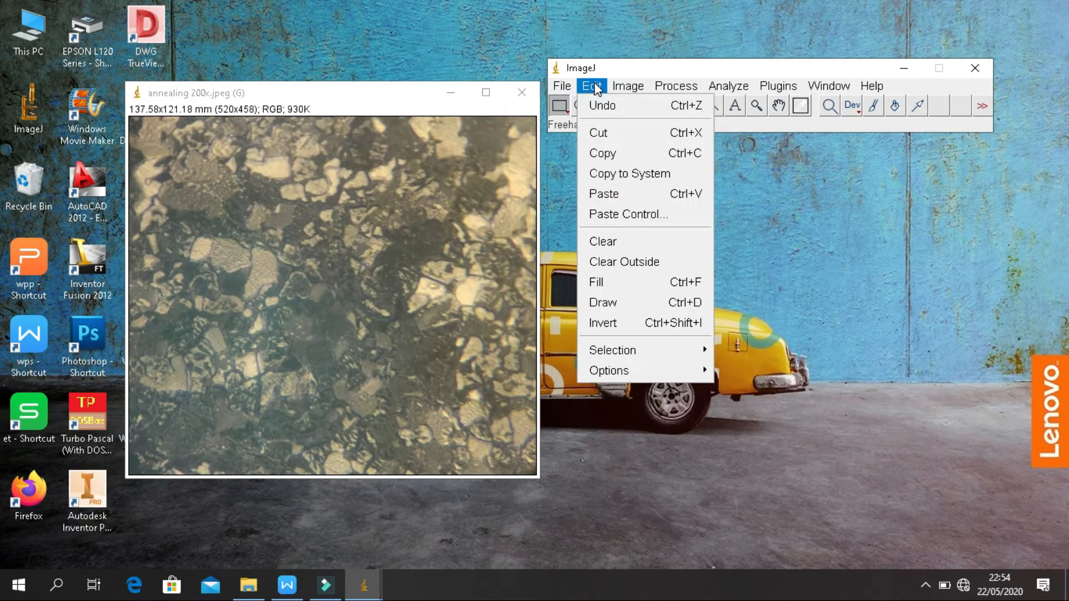
pyautogui.click(635, 321)
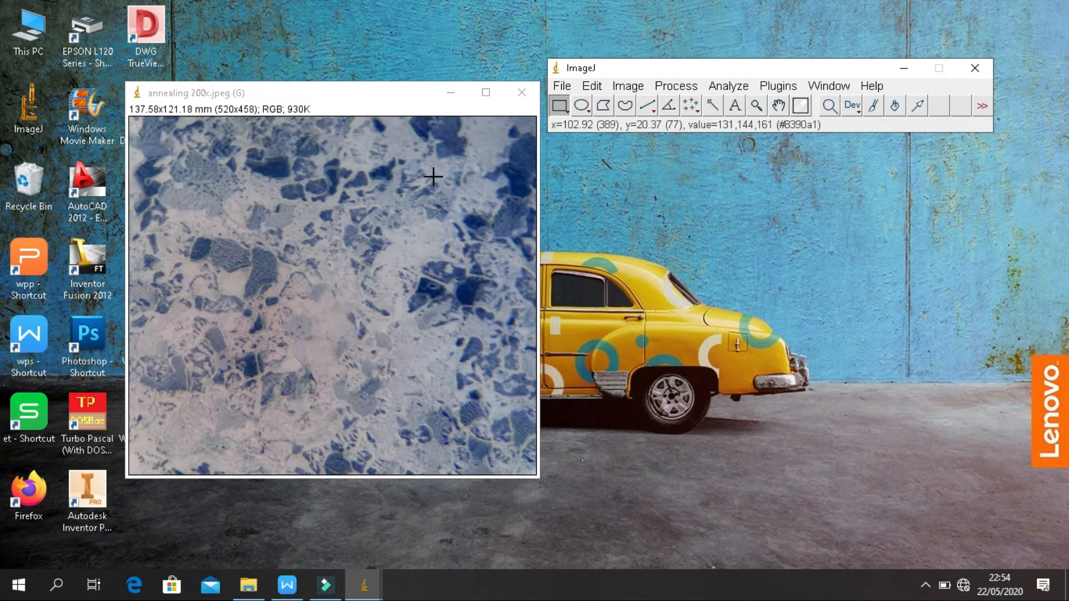
pyautogui.click(592, 87)
pyautogui.moveTo(621, 92)
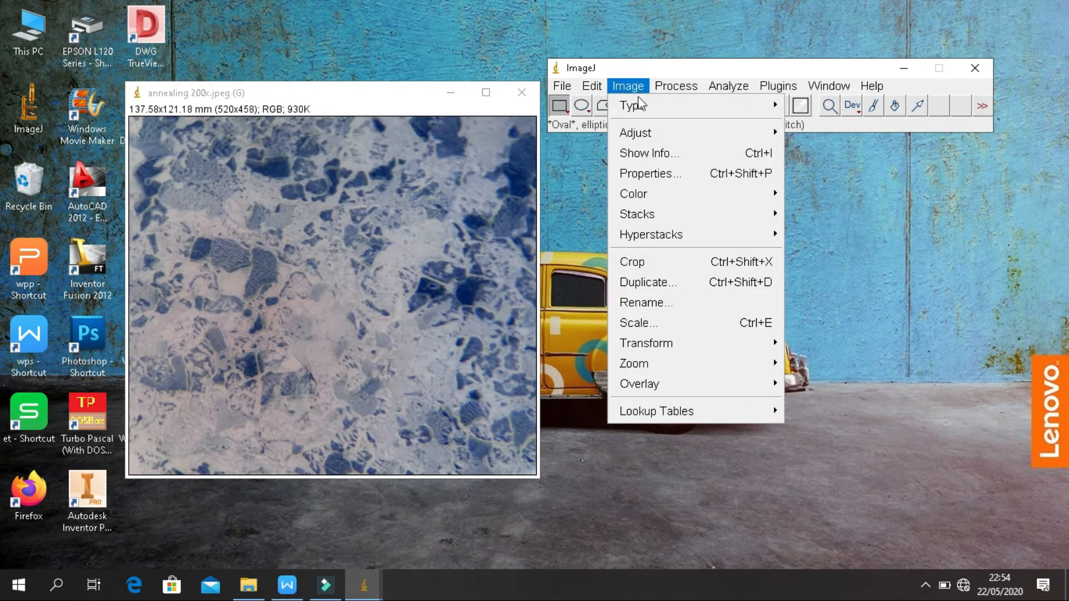
pyautogui.moveTo(654, 102)
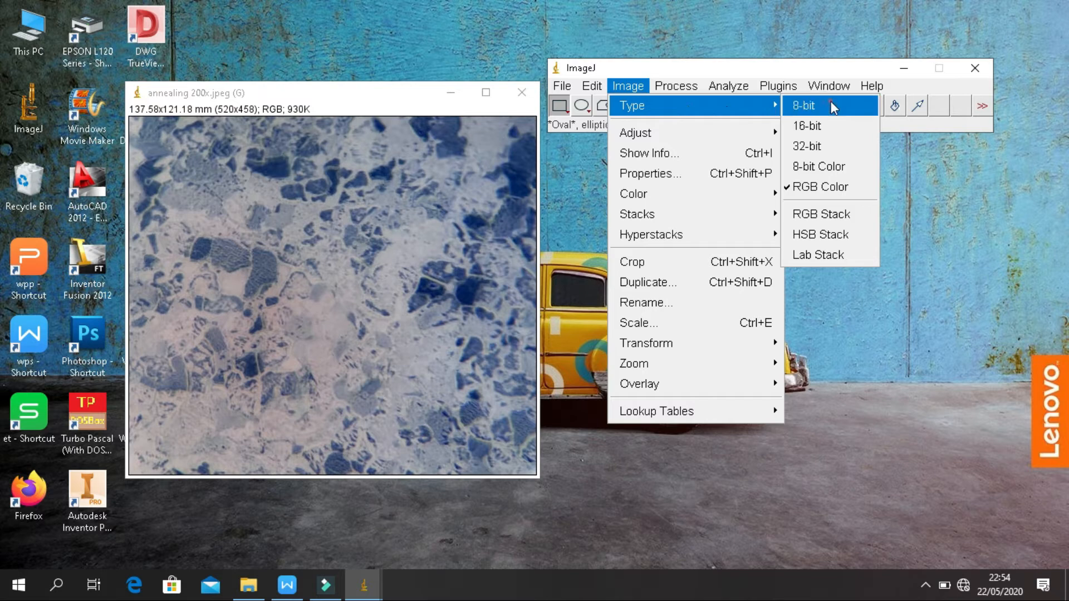
pyautogui.click(830, 103)
# - Apply a black-and-white threshold of 0 to 126 to the micrograph using the Default method
pyautogui.click(633, 87)
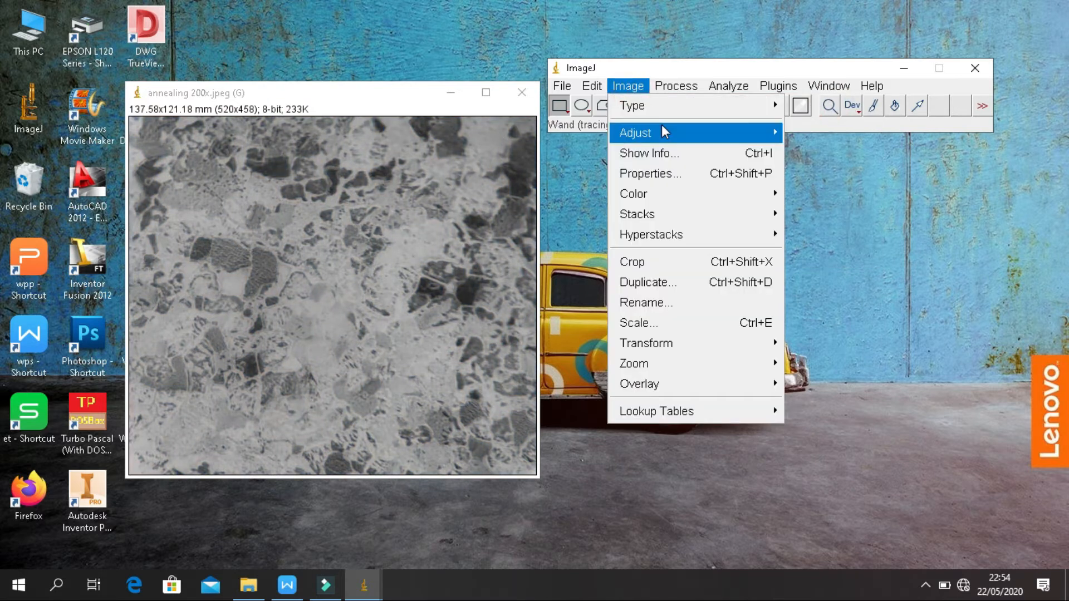
pyautogui.moveTo(664, 130)
pyautogui.click(838, 191)
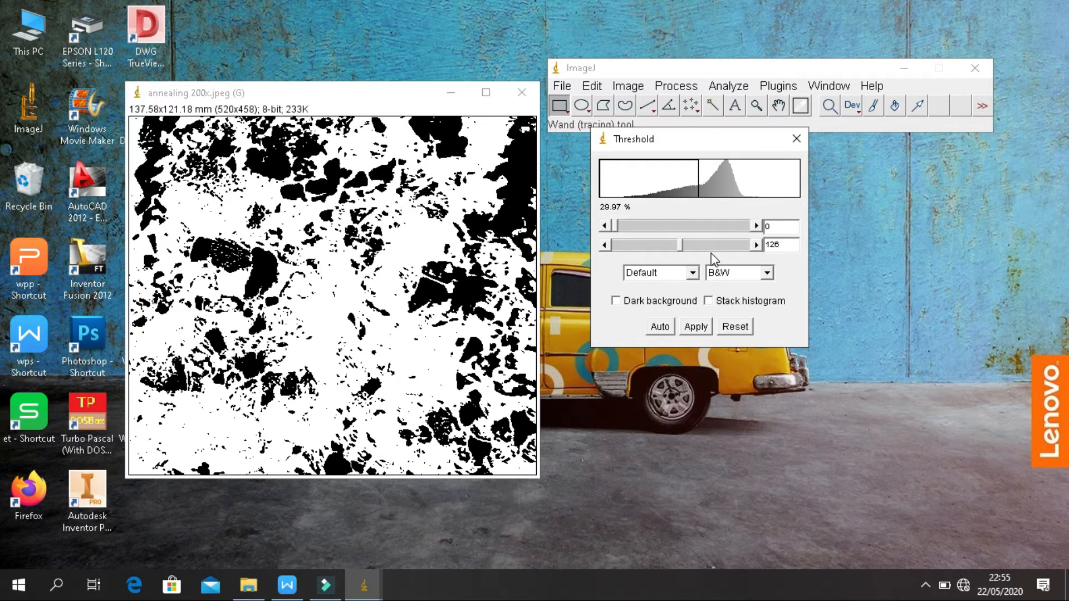
pyautogui.click(700, 329)
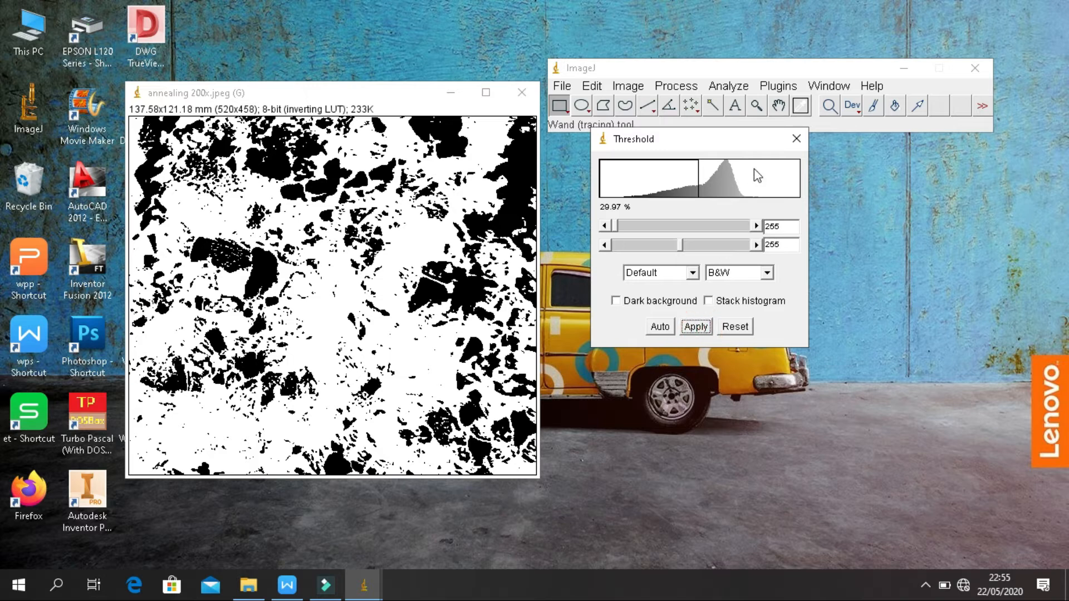
pyautogui.click(797, 139)
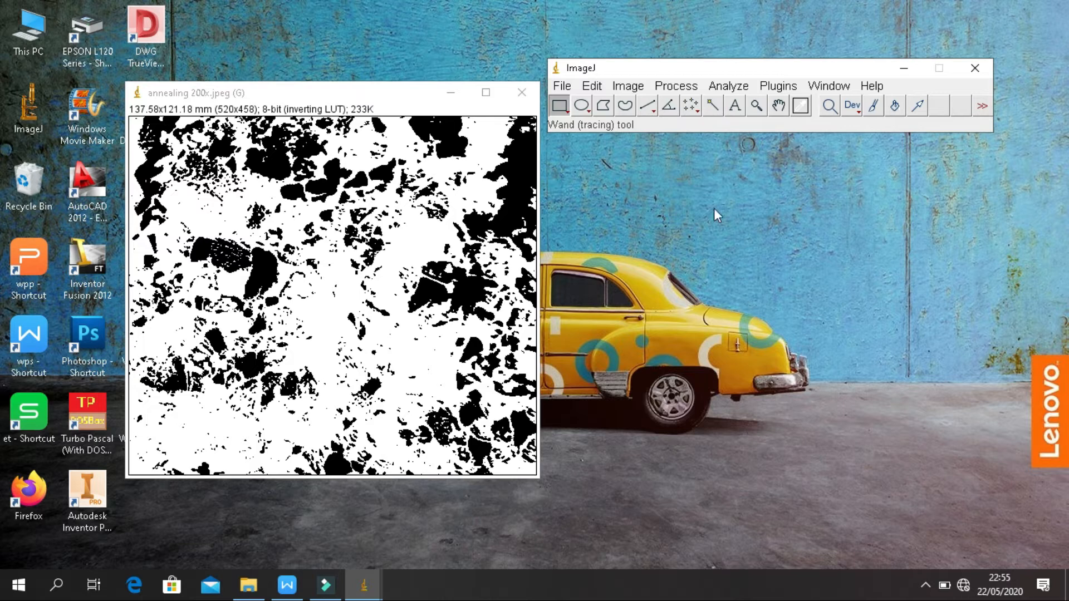
# - Set the measurements to area and area fraction, with 0 decimal places and no redirection
pyautogui.click(726, 86)
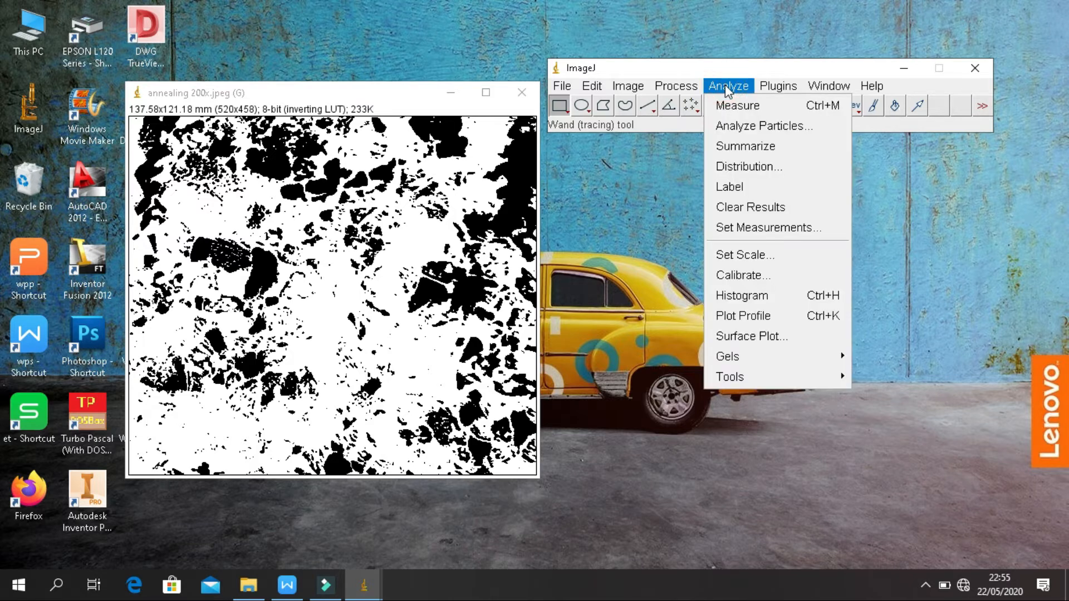
pyautogui.click(776, 231)
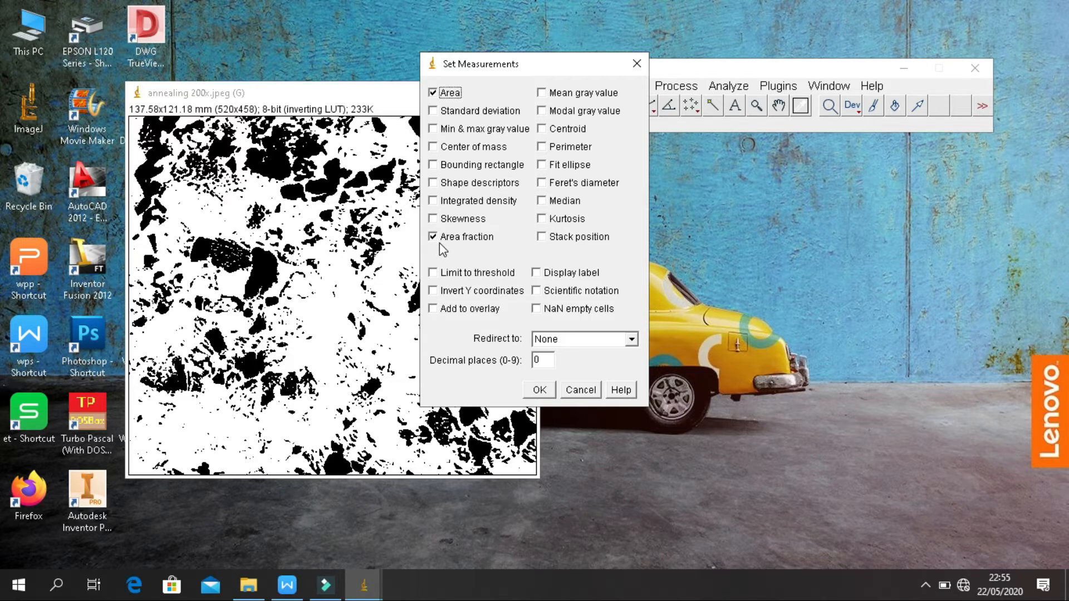
pyautogui.click(549, 392)
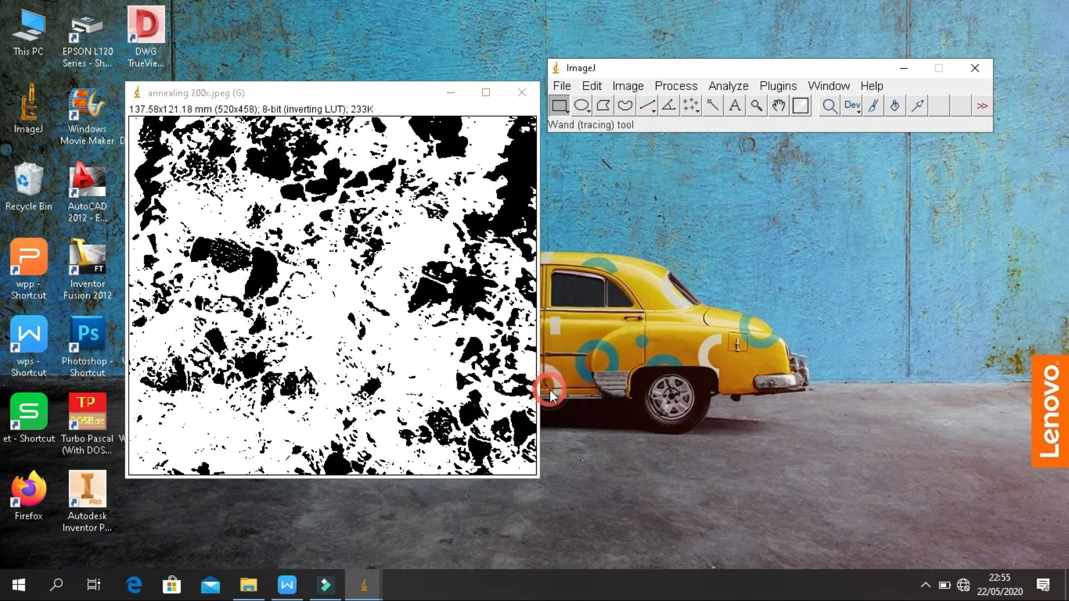
# - Analyze the particles with size 0-Infinity and circularity 0.00-1.00, displaying results, summarizing and adding them to the manager
pyautogui.click(732, 87)
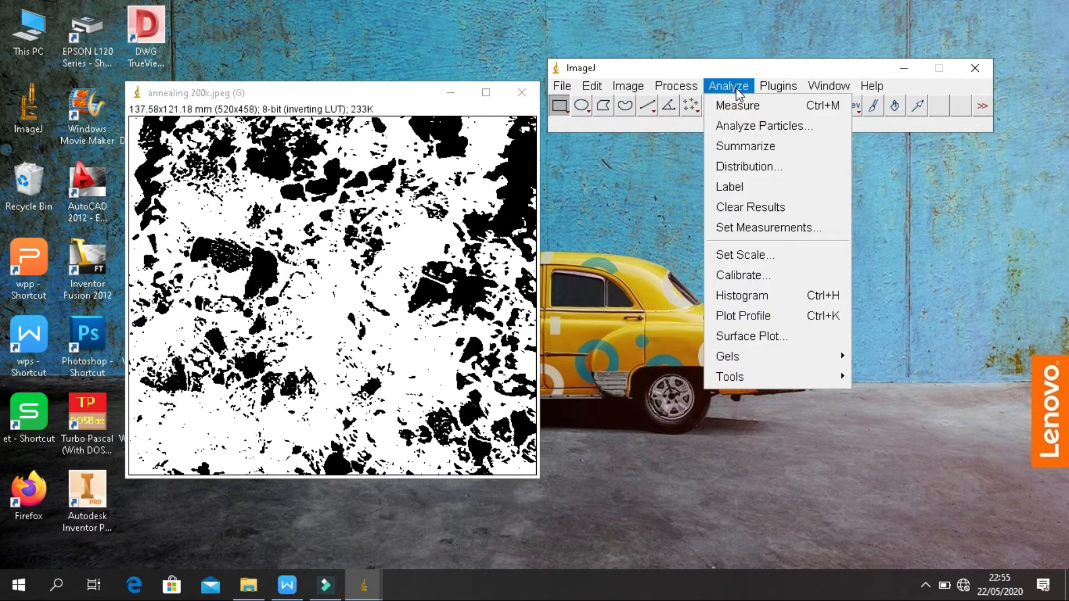
pyautogui.click(757, 126)
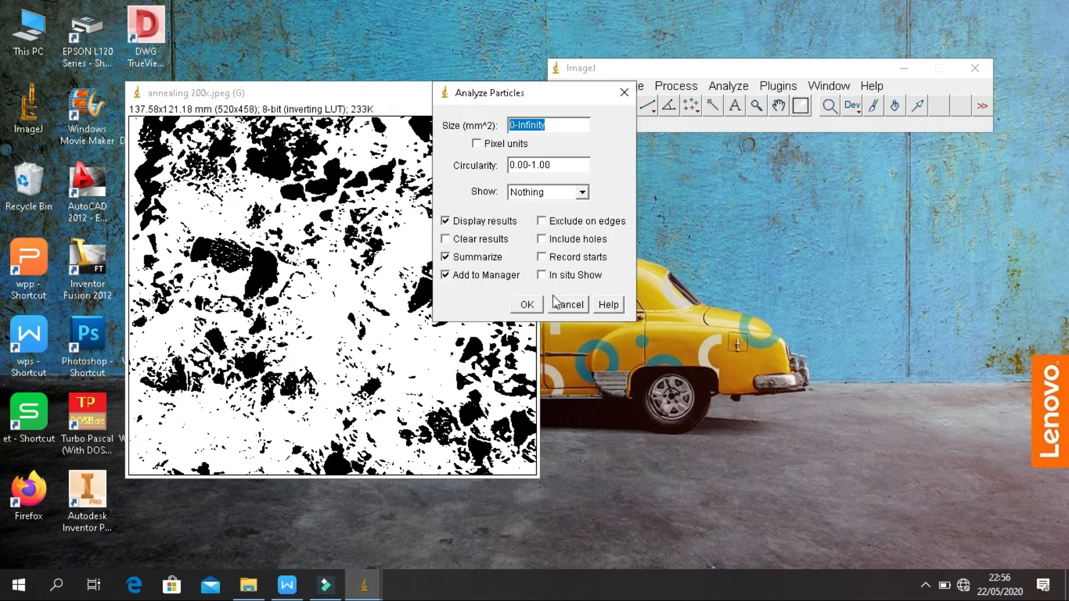
pyautogui.click(529, 306)
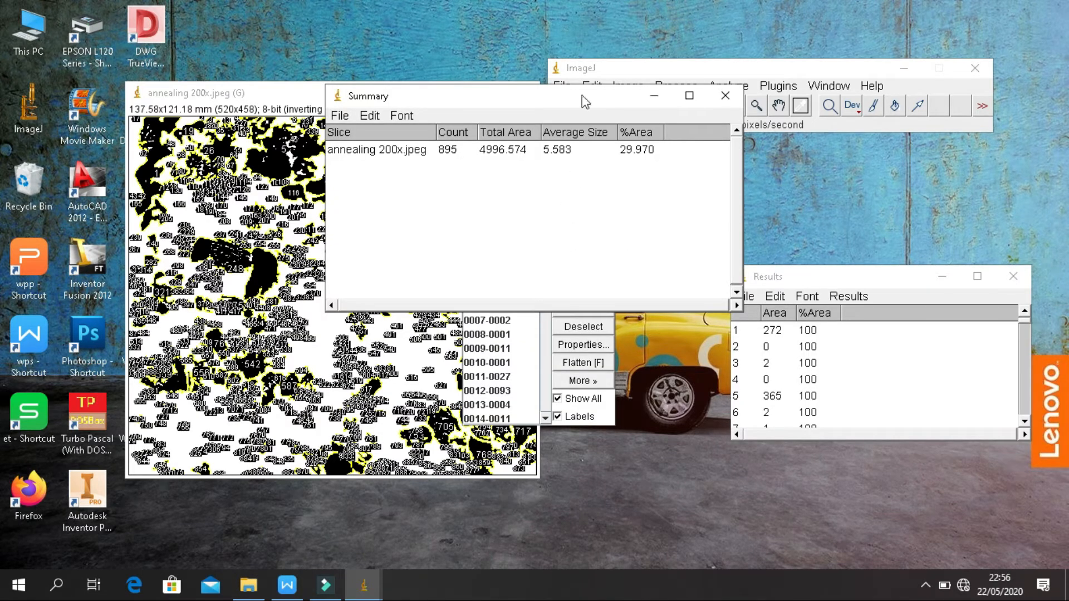
# - Move the Summary window clear of the micrograph, and close the ROI Manager to remove the particle labels
pyautogui.moveTo(582, 103); pyautogui.dragTo(823, 200)
pyautogui.moveTo(504, 219); pyautogui.dragTo(855, 375)
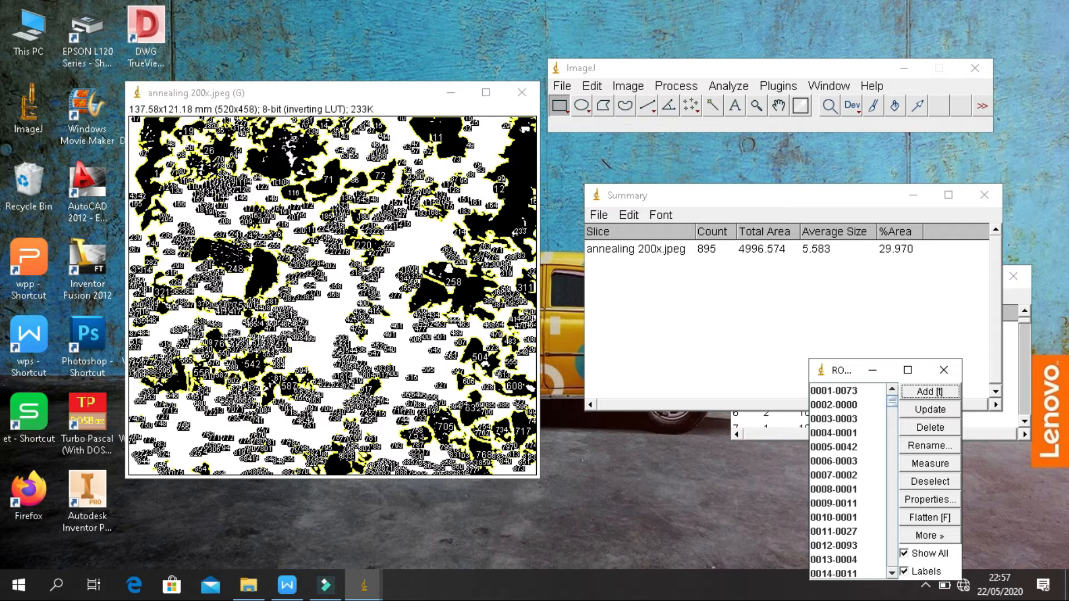
pyautogui.click(943, 372)
pyautogui.click(535, 198)
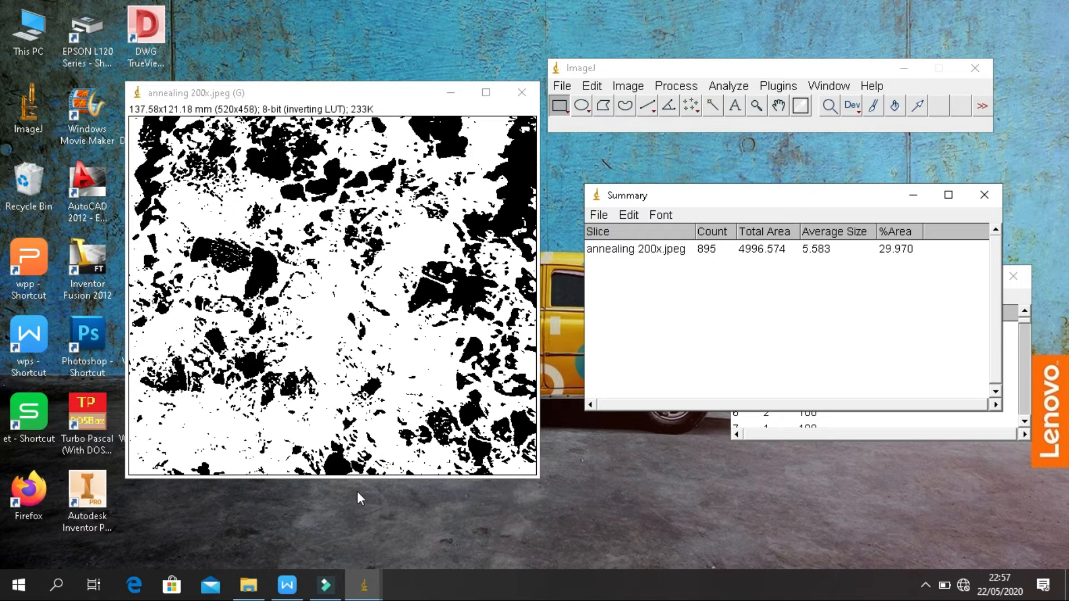
# - Switch to the metallography report in WPS Writer and read the passage on the intercept method and line length
pyautogui.click(295, 586)
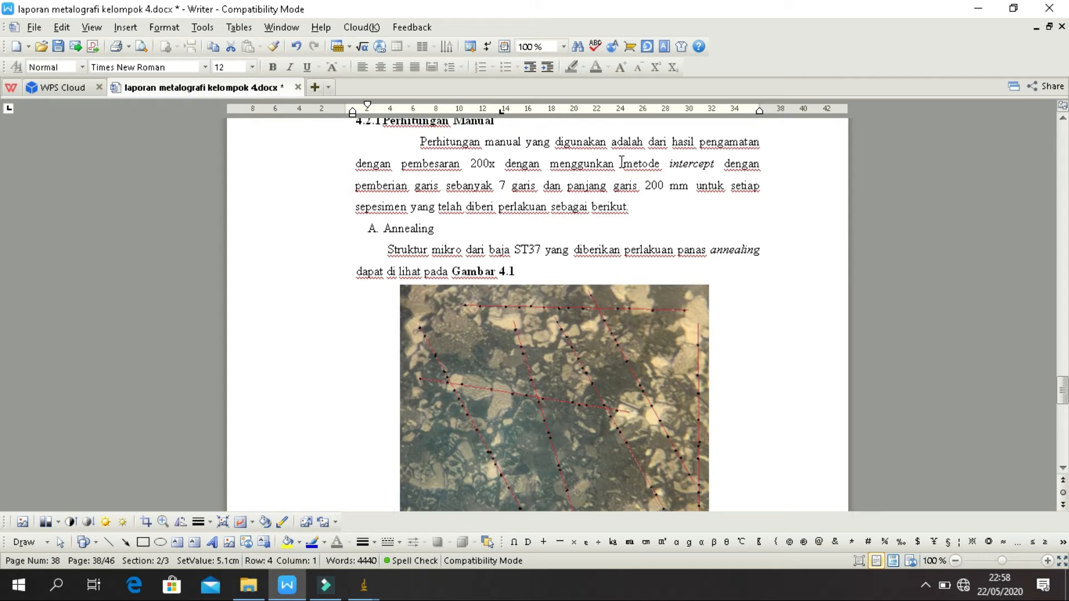
pyautogui.moveTo(621, 163); pyautogui.dragTo(714, 165)
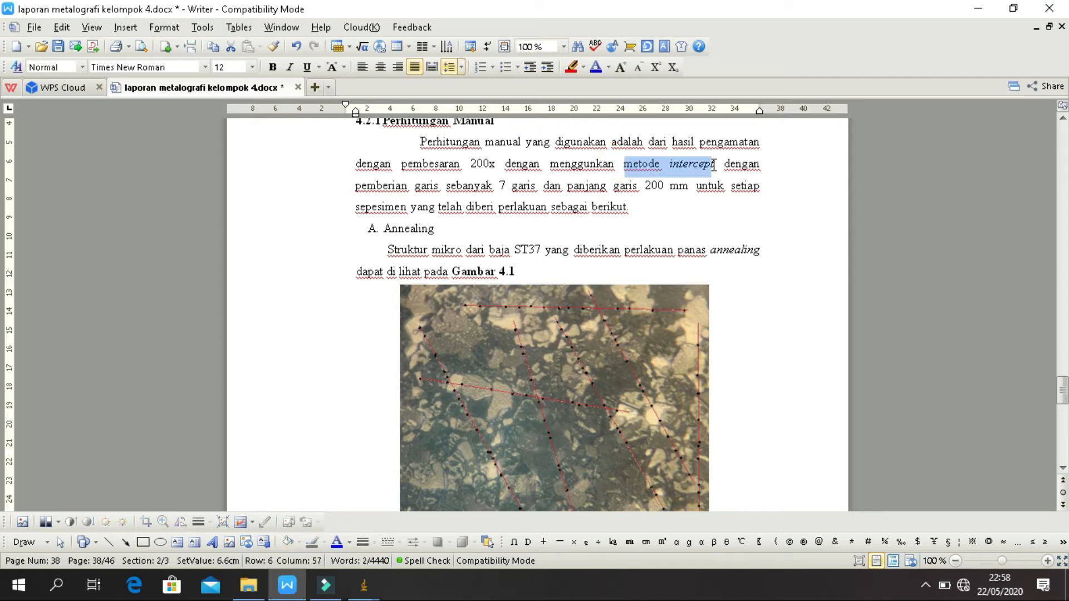
pyautogui.moveTo(499, 185); pyautogui.dragTo(691, 188)
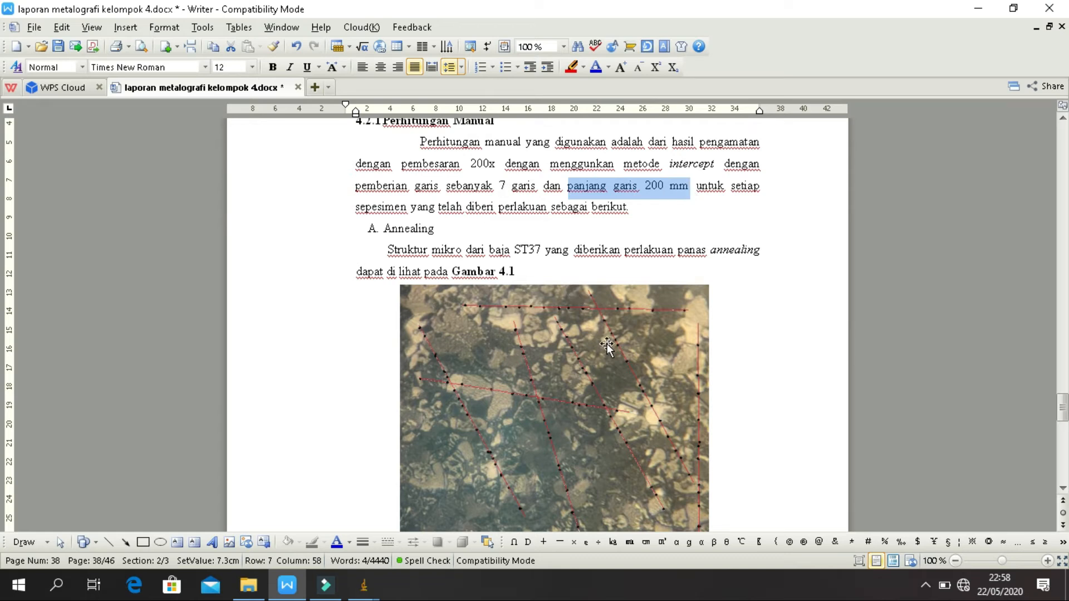
# - Examine the intercept lines and marked grain points in Gambar 4.1 at 194% zoom, and return the page to 100%
pyautogui.scroll(-1, 608, 323)
pyautogui.scroll(-1, 612, 315)
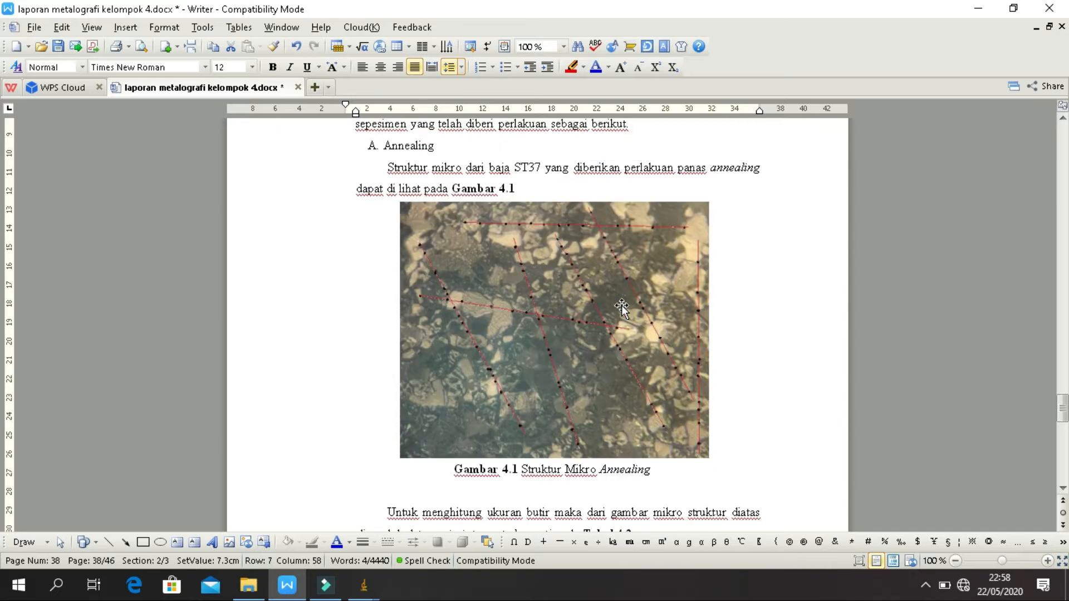
pyautogui.click(376, 241)
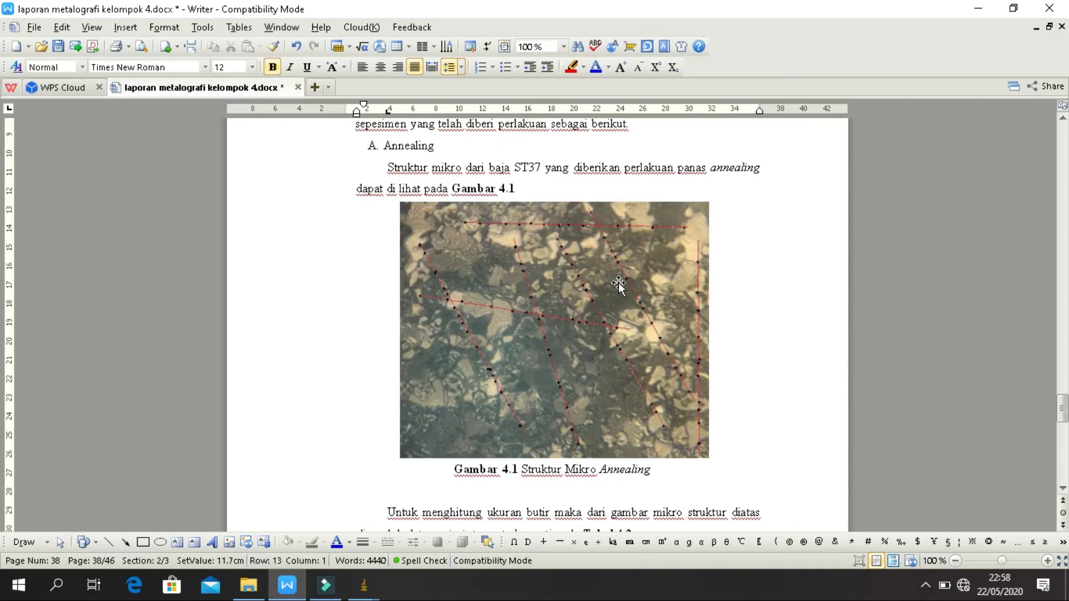
pyautogui.click(1010, 562)
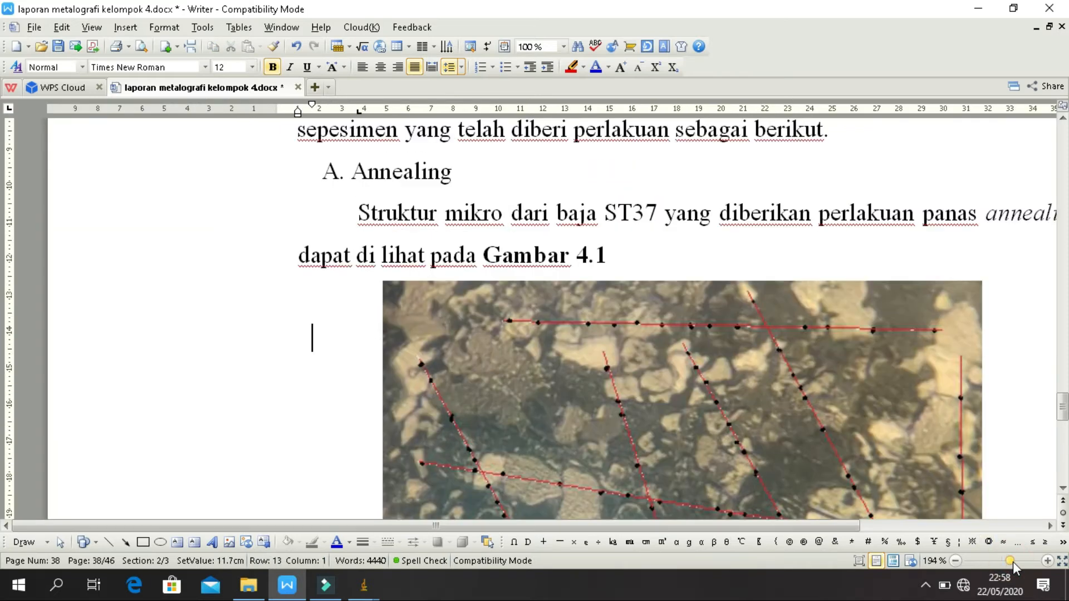
pyautogui.scroll(-1, 827, 348)
pyautogui.scroll(-1, 826, 348)
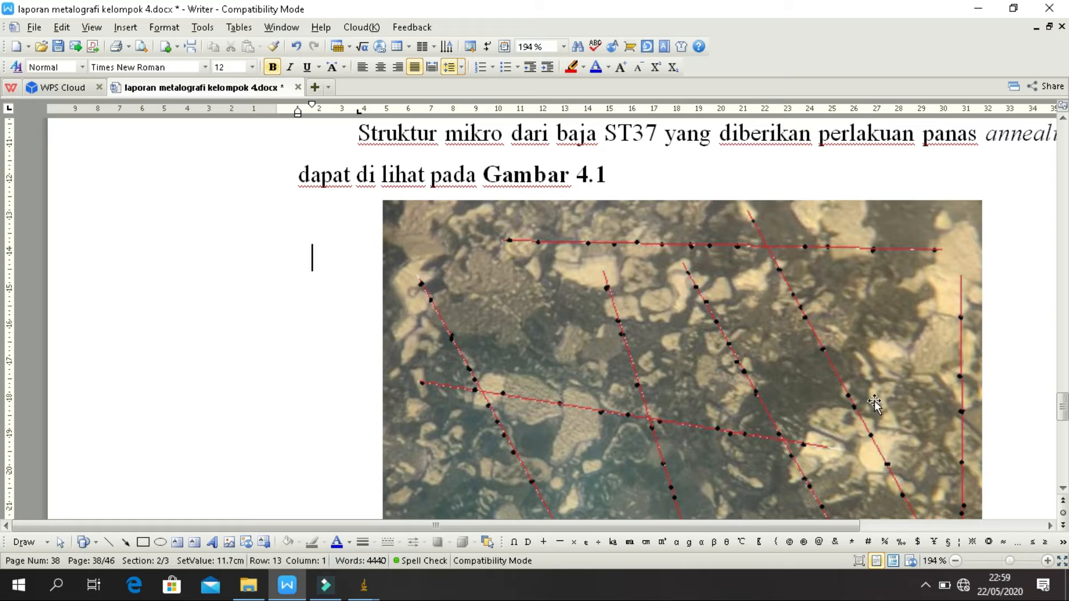
pyautogui.click(1004, 563)
# - Compare the seven intercept lines in Gambar 4.1 with the grain-intersected counts in Tabel 4.1
pyautogui.scroll(-3, 749, 342)
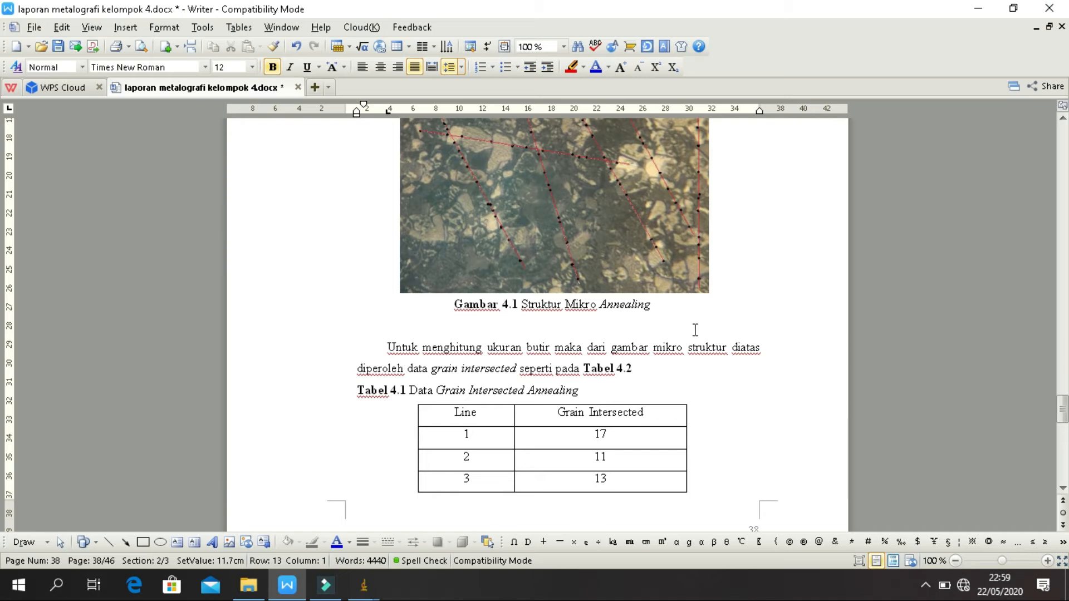
pyautogui.scroll(-1, 493, 400)
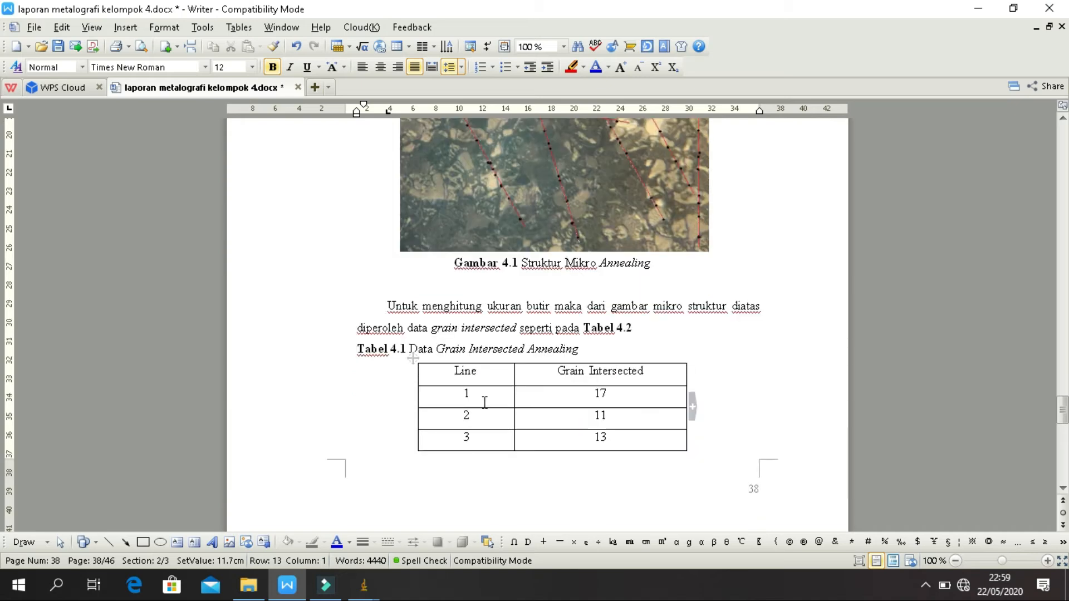
pyautogui.scroll(-1, 491, 354)
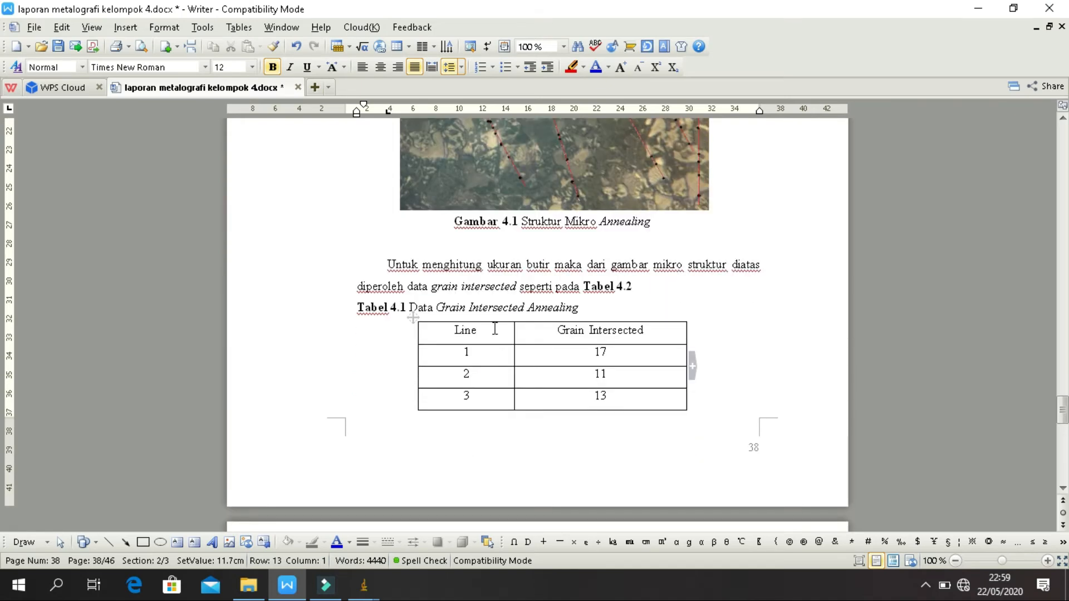
pyautogui.scroll(3, 498, 344)
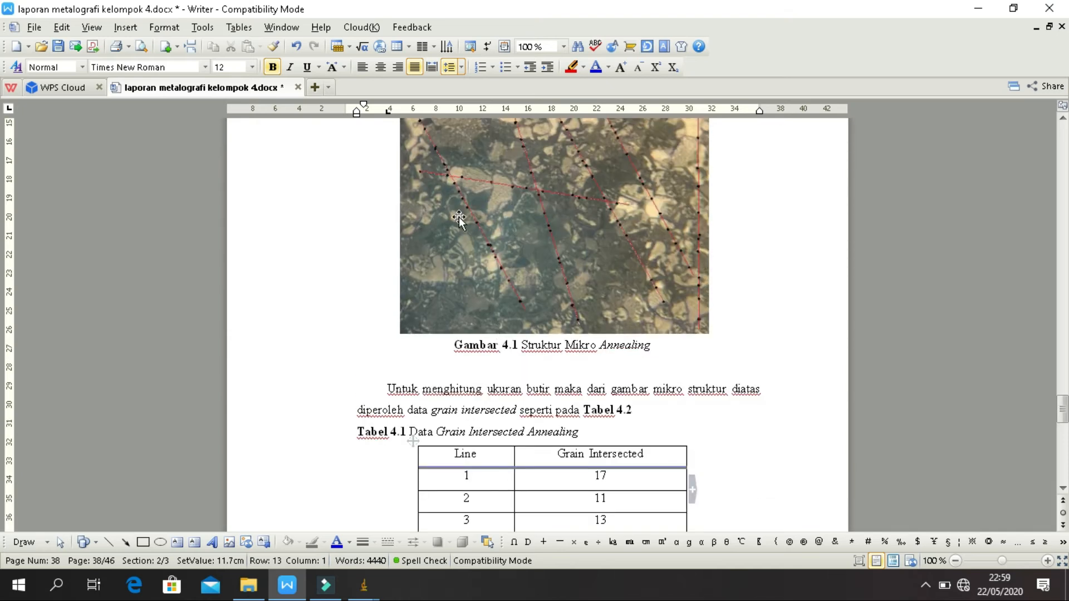
pyautogui.scroll(2, 465, 233)
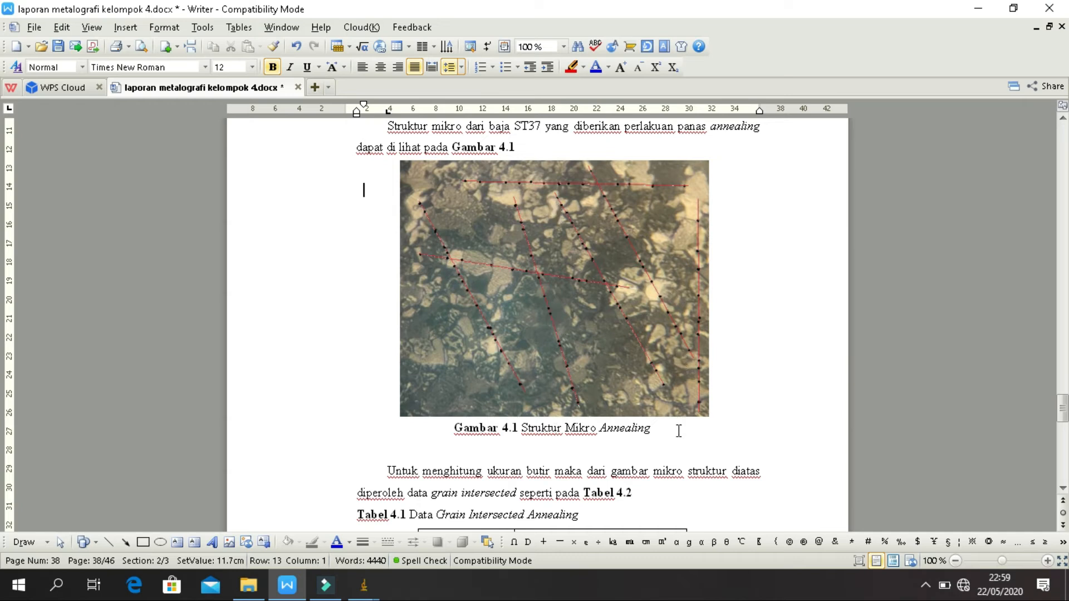
pyautogui.scroll(-3, 807, 329)
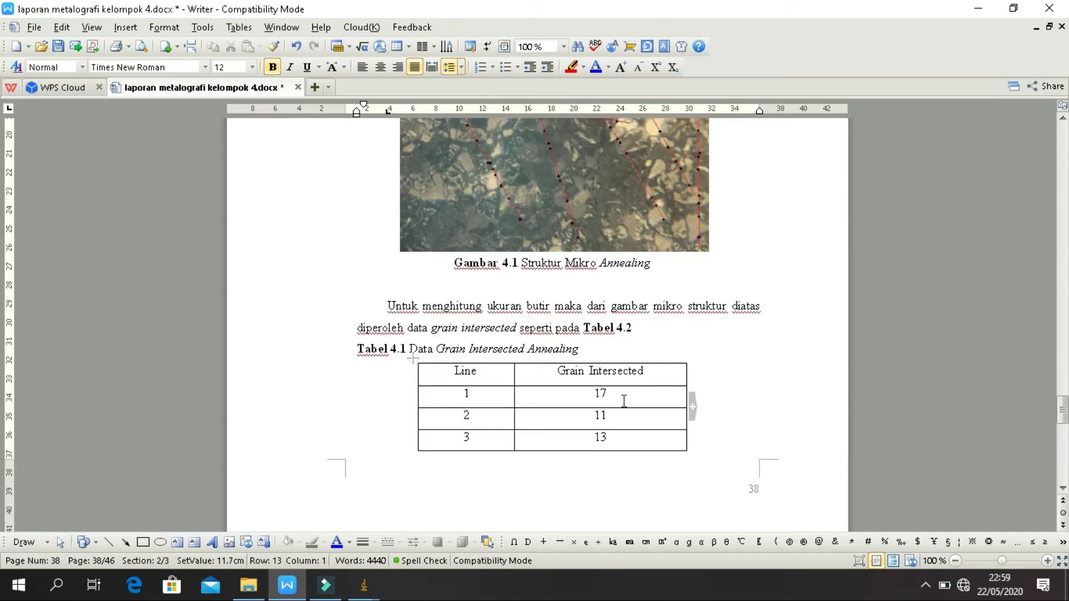
pyautogui.scroll(2, 768, 341)
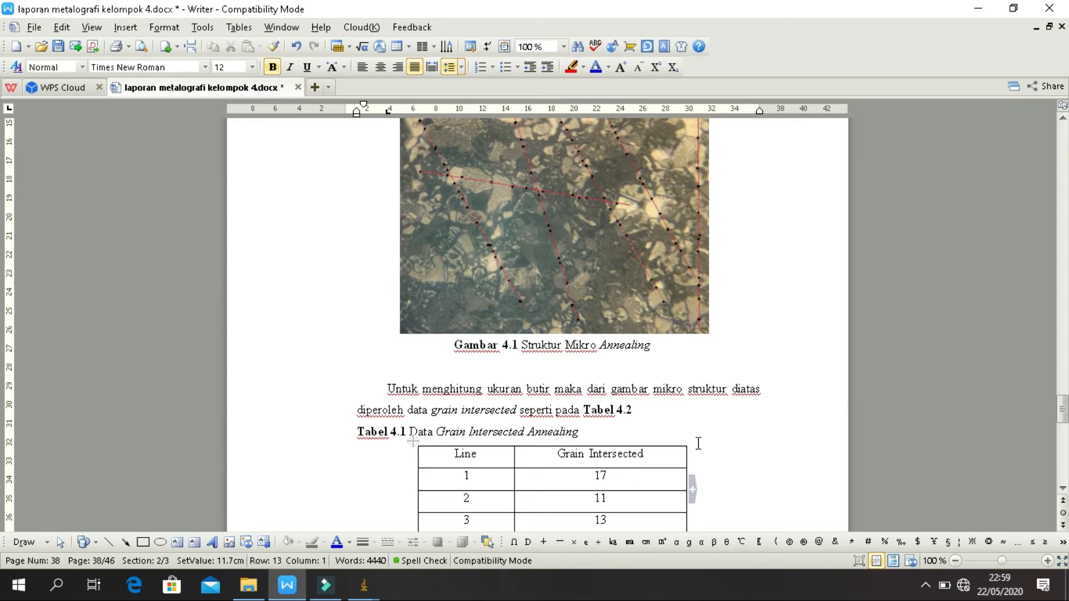
pyautogui.scroll(3, 652, 400)
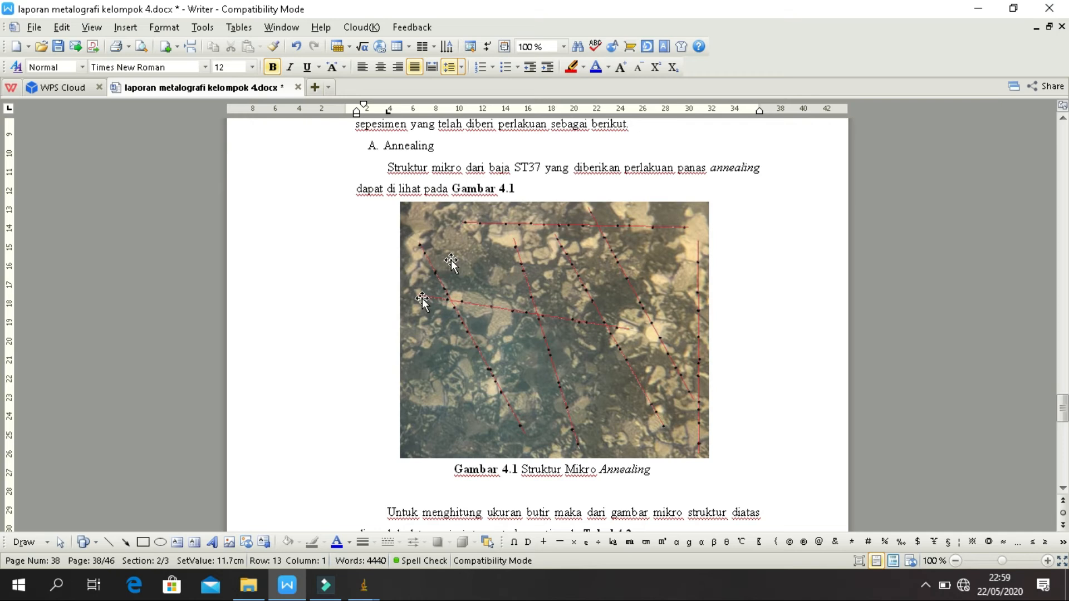
pyautogui.scroll(-1, 534, 393)
pyautogui.scroll(-3, 541, 393)
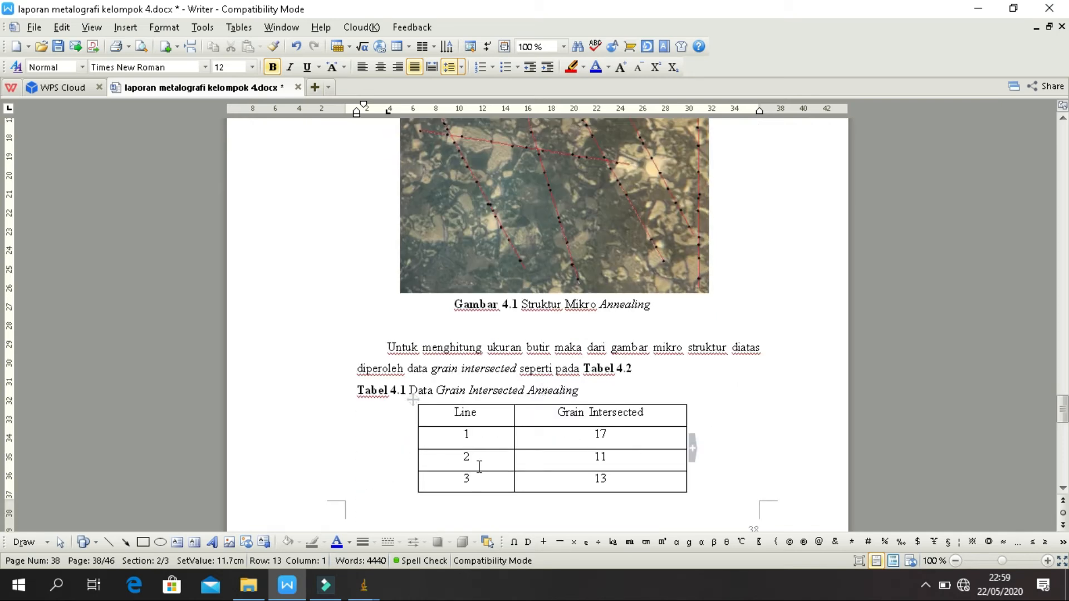
pyautogui.scroll(-8, 482, 449)
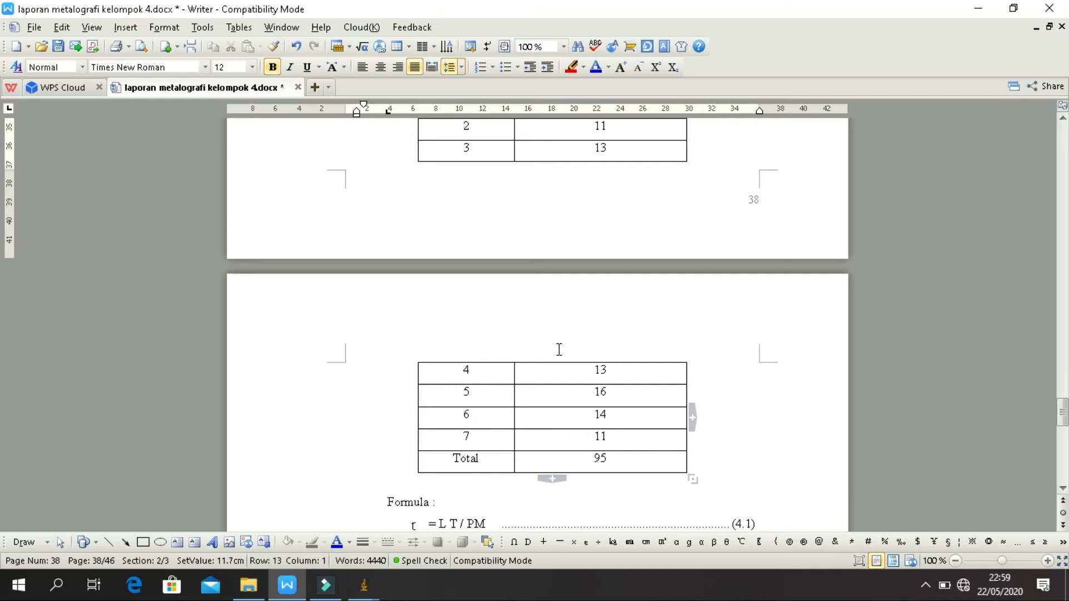
pyautogui.scroll(-2, 735, 403)
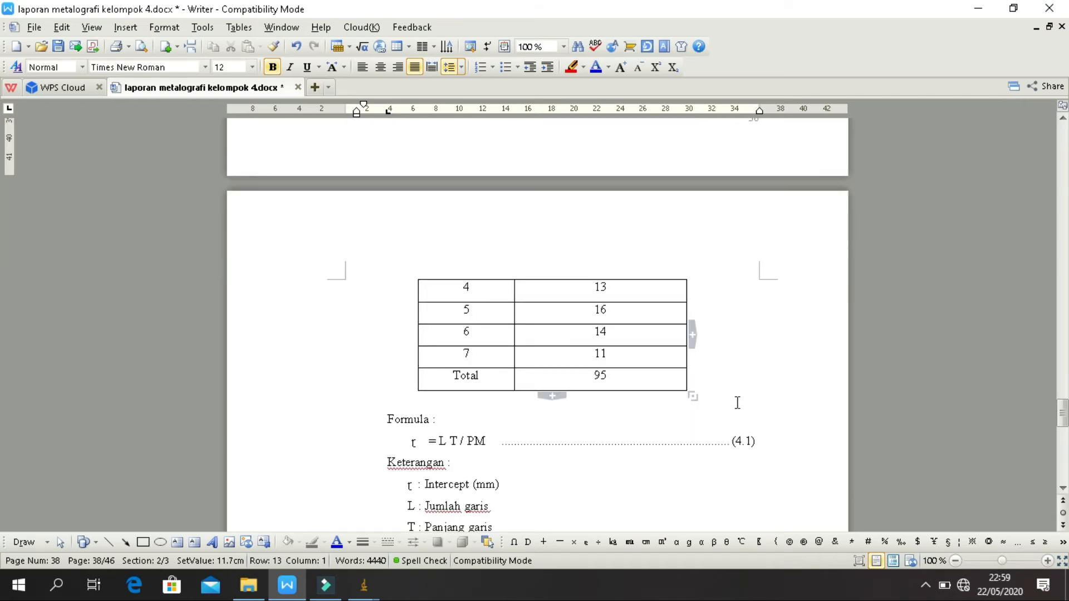
pyautogui.scroll(4, 780, 416)
pyautogui.scroll(-4, 779, 417)
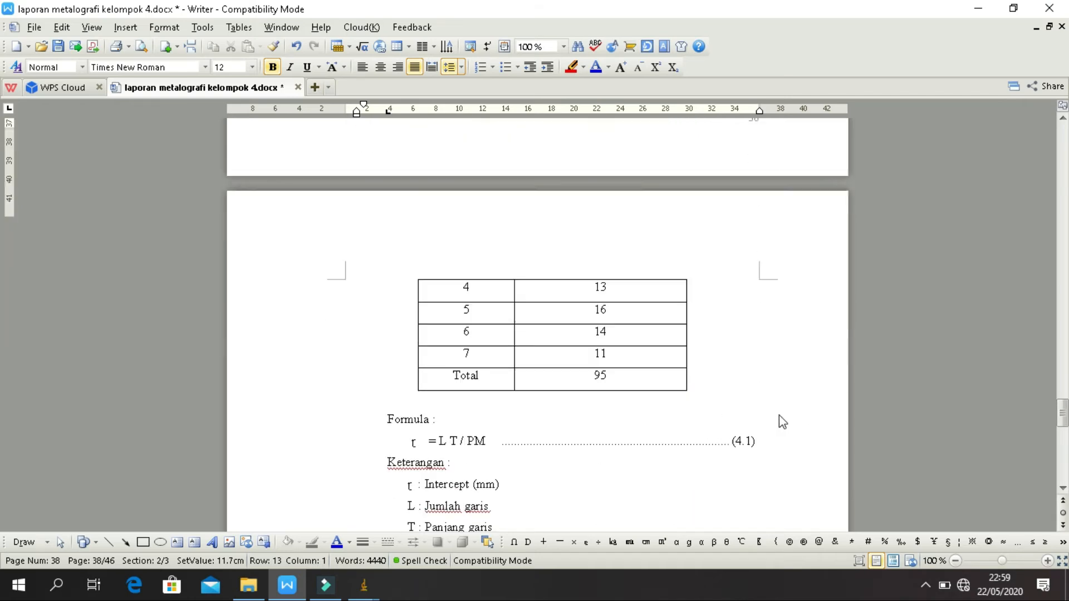
# - Examine the intercept formula (4.1), its variables and worked calculation, and the ASTM G number formula (4.2)
pyautogui.scroll(-1, 780, 415)
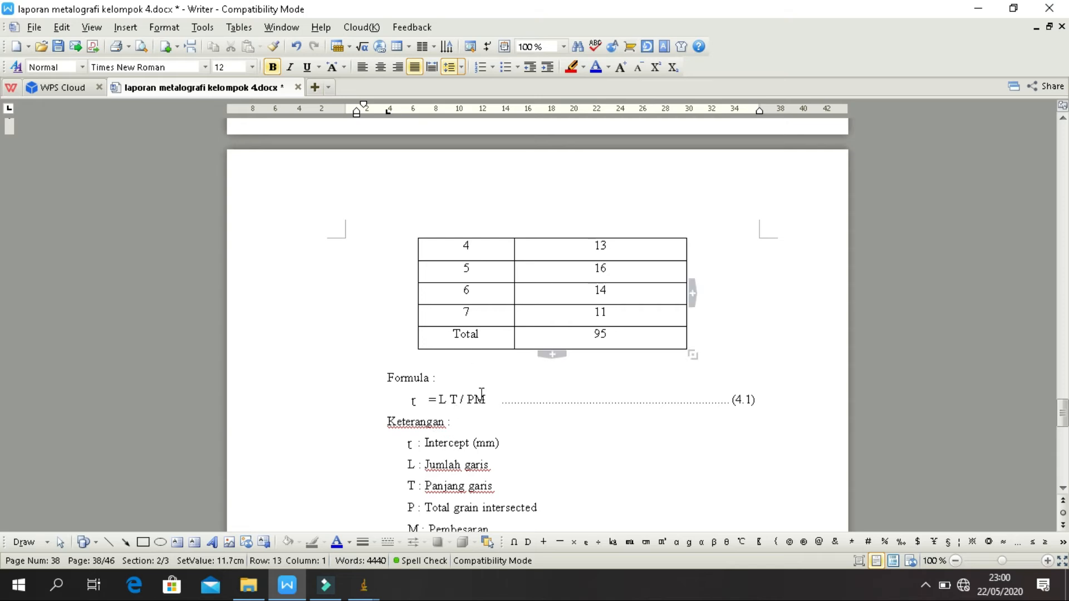
pyautogui.scroll(-1, 530, 396)
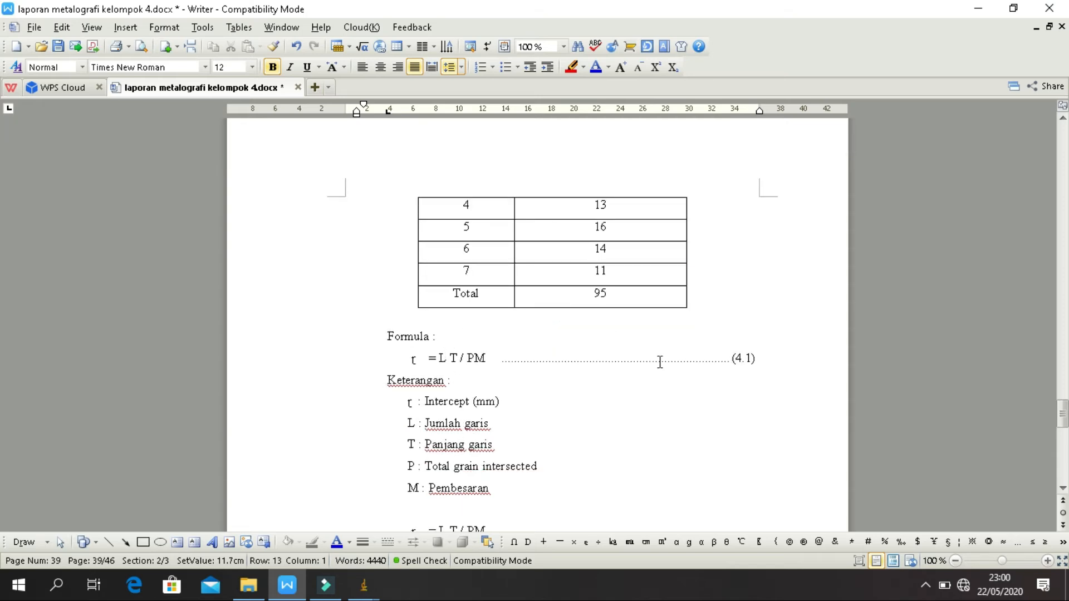
pyautogui.scroll(-1, 660, 361)
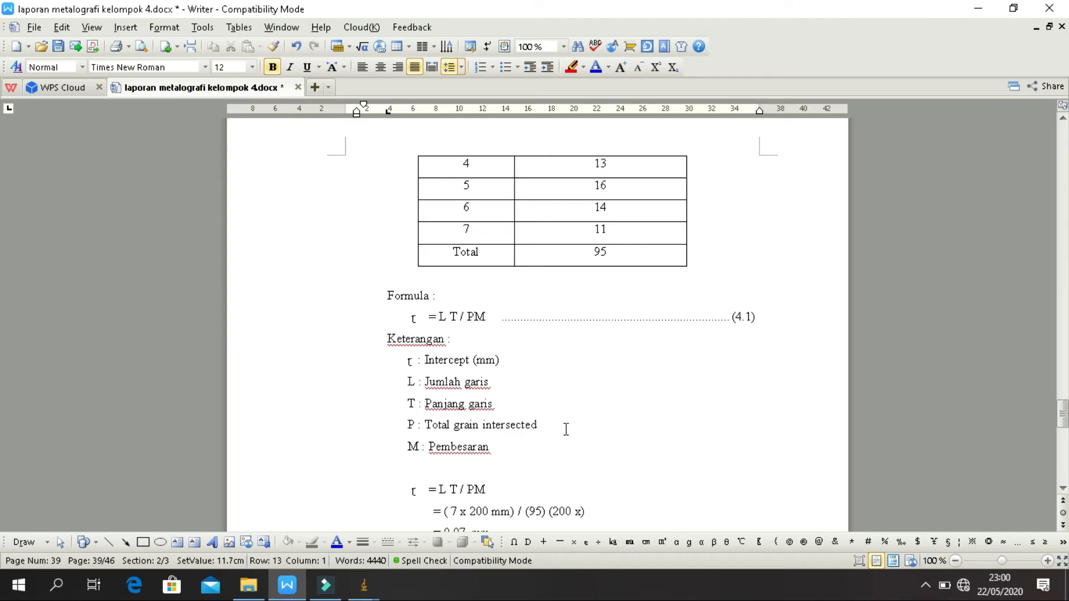
pyautogui.scroll(10, 566, 429)
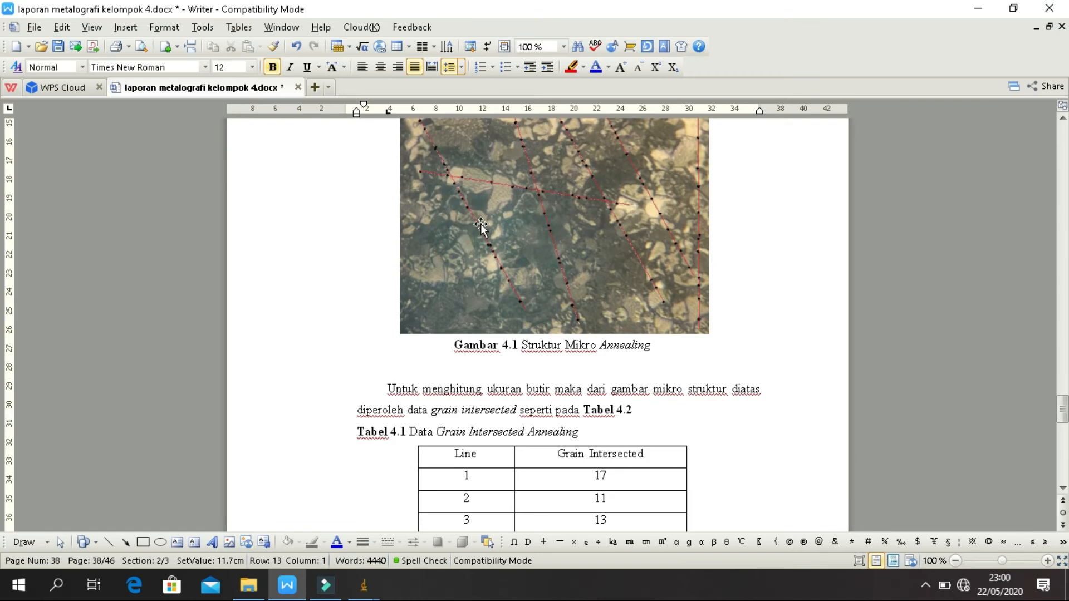
pyautogui.scroll(-10, 551, 337)
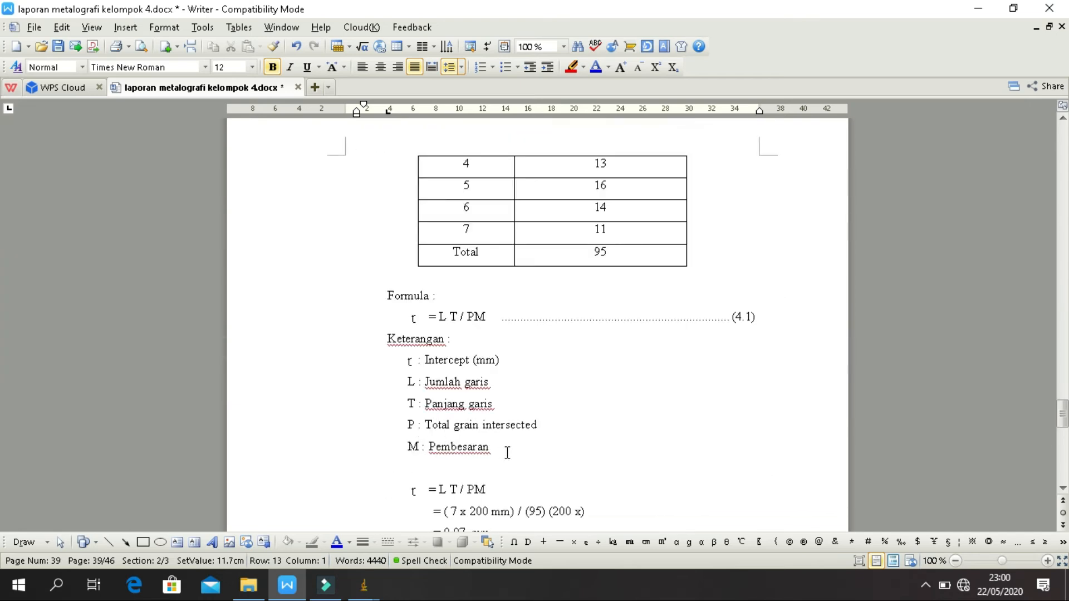
pyautogui.scroll(-3, 507, 452)
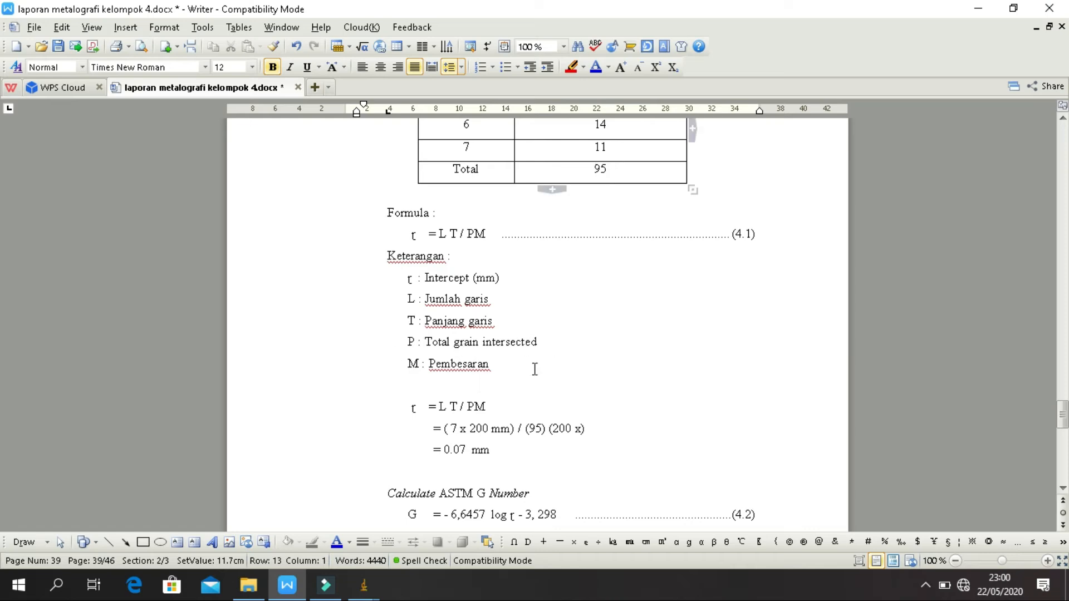
pyautogui.scroll(-1, 612, 367)
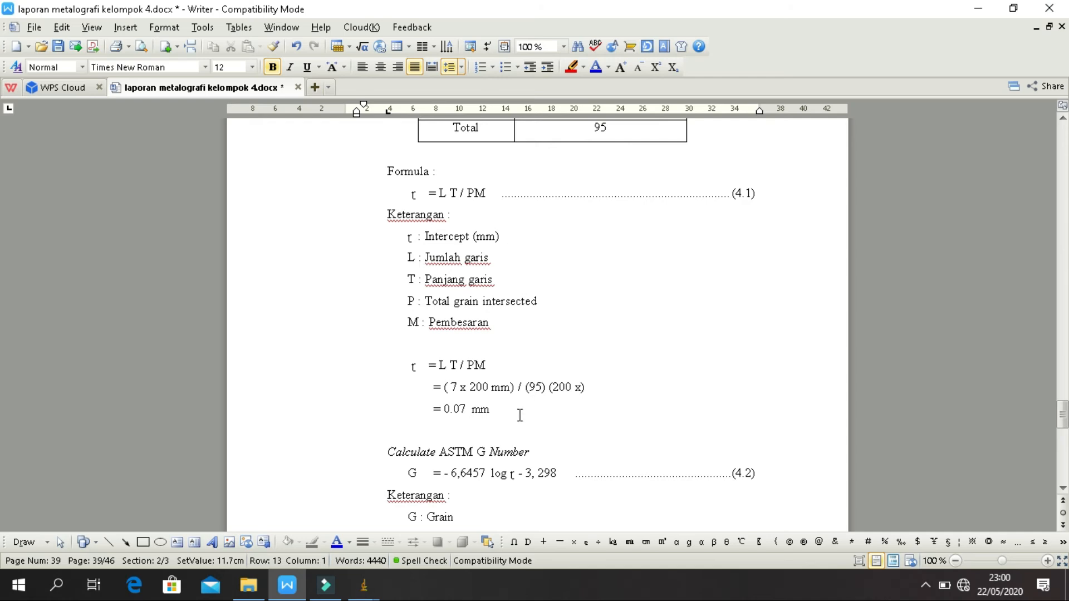
pyautogui.scroll(-2, 603, 384)
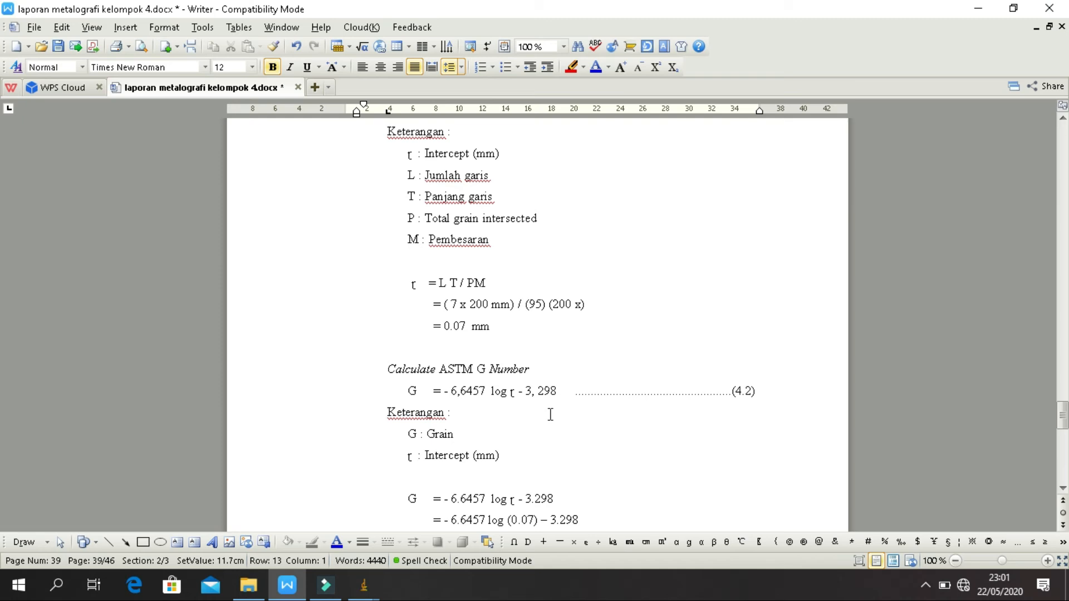
# - Read the worked ASTM G number calculation, and bring up ImageJ's Summary table beside it for comparison
pyautogui.scroll(-3, 518, 390)
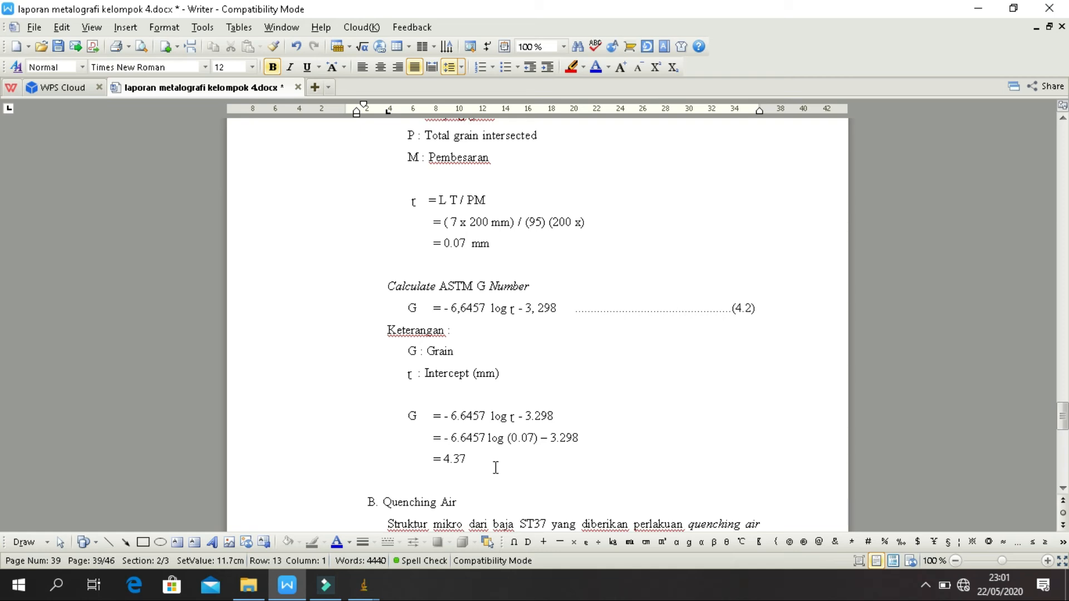
pyautogui.click(364, 585)
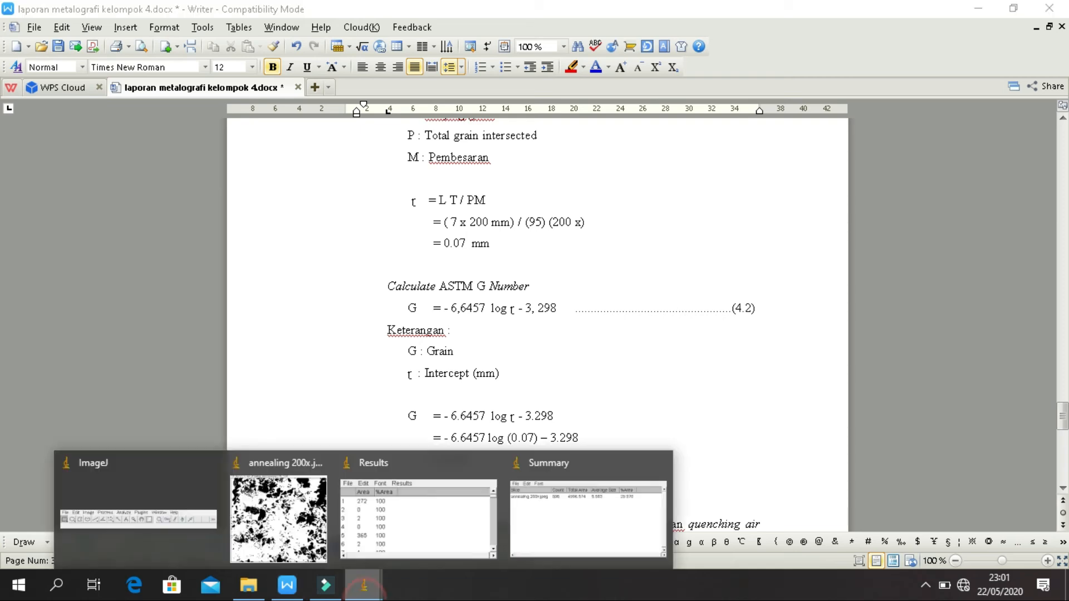
pyautogui.click(427, 507)
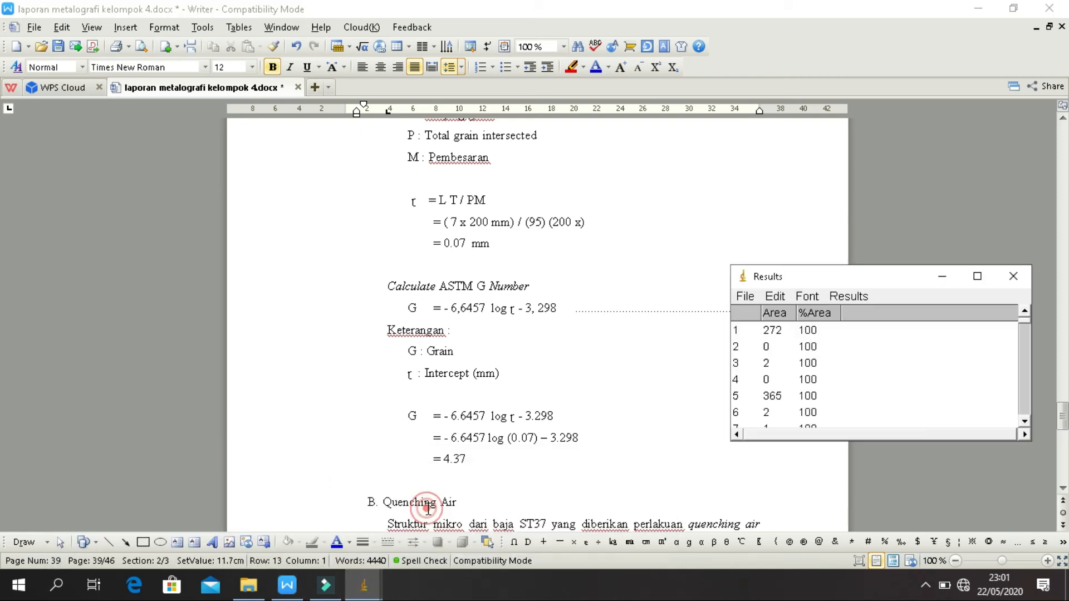
pyautogui.click(941, 276)
pyautogui.click(363, 585)
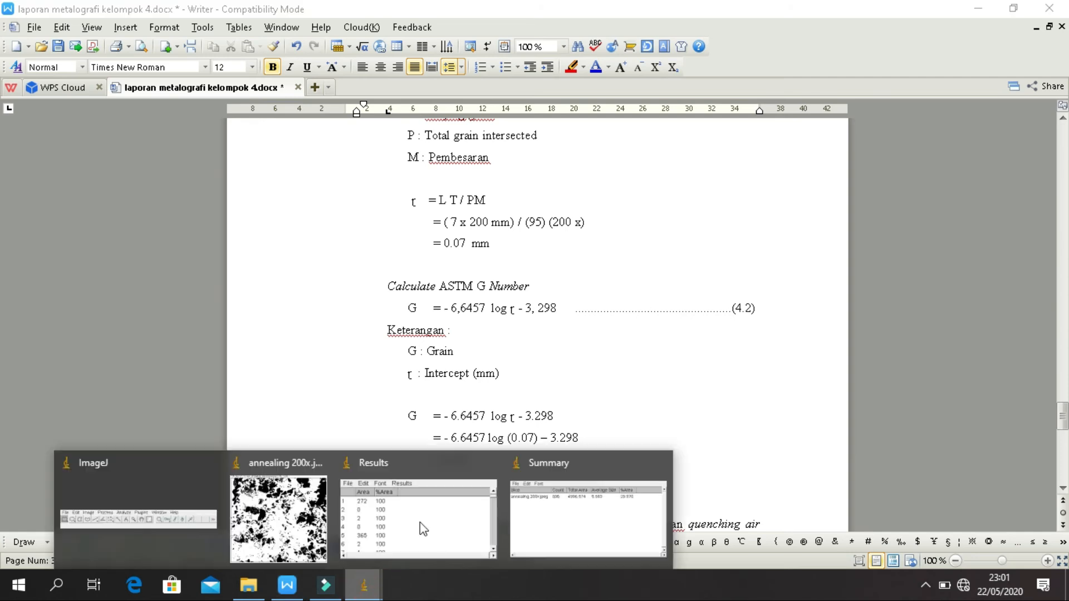
pyautogui.click(589, 506)
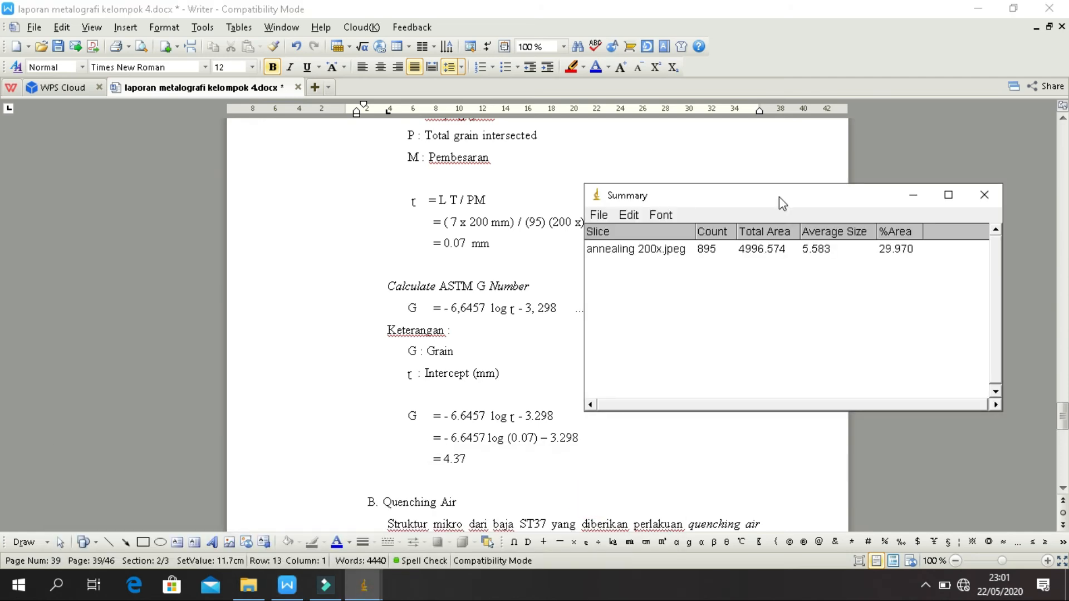
pyautogui.moveTo(780, 196); pyautogui.dragTo(797, 203)
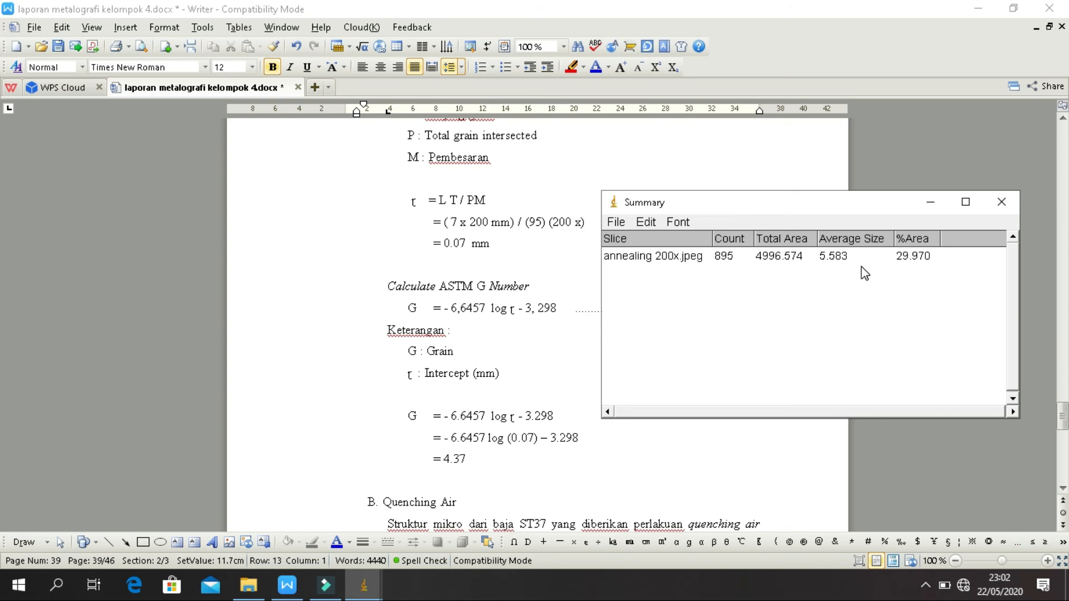
# - Examine the black-and-white annealing 200x image in ImageJ, and minimize its window
pyautogui.click(365, 585)
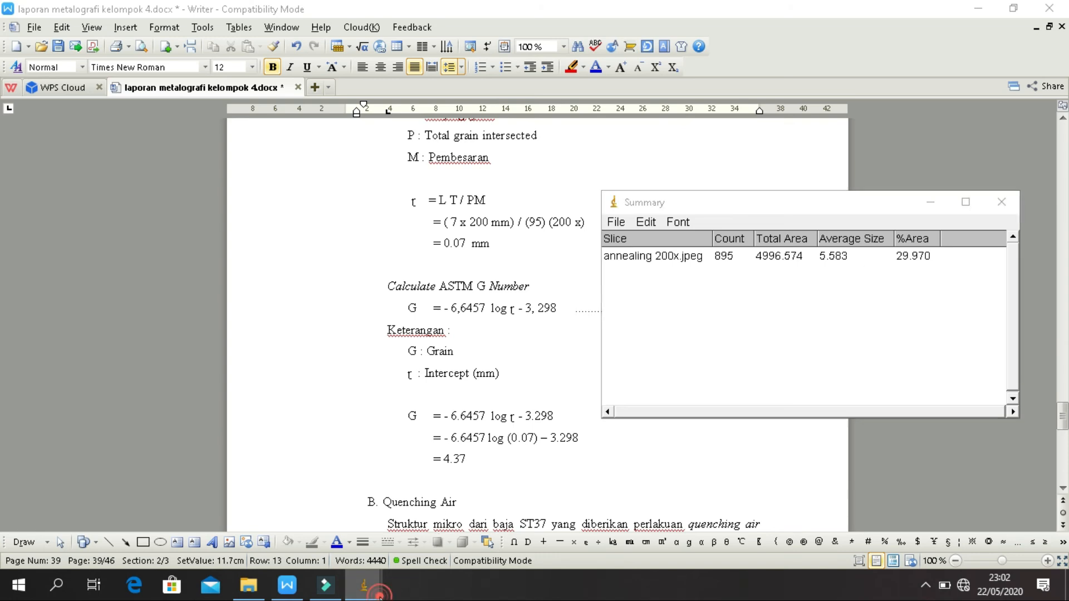
pyautogui.click(292, 539)
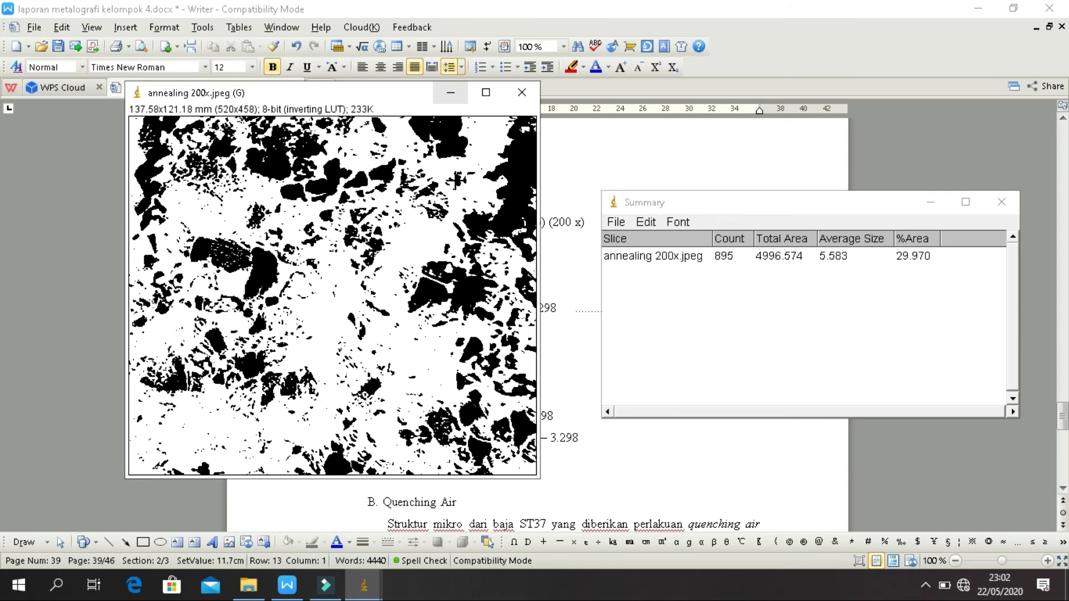
pyautogui.click(451, 93)
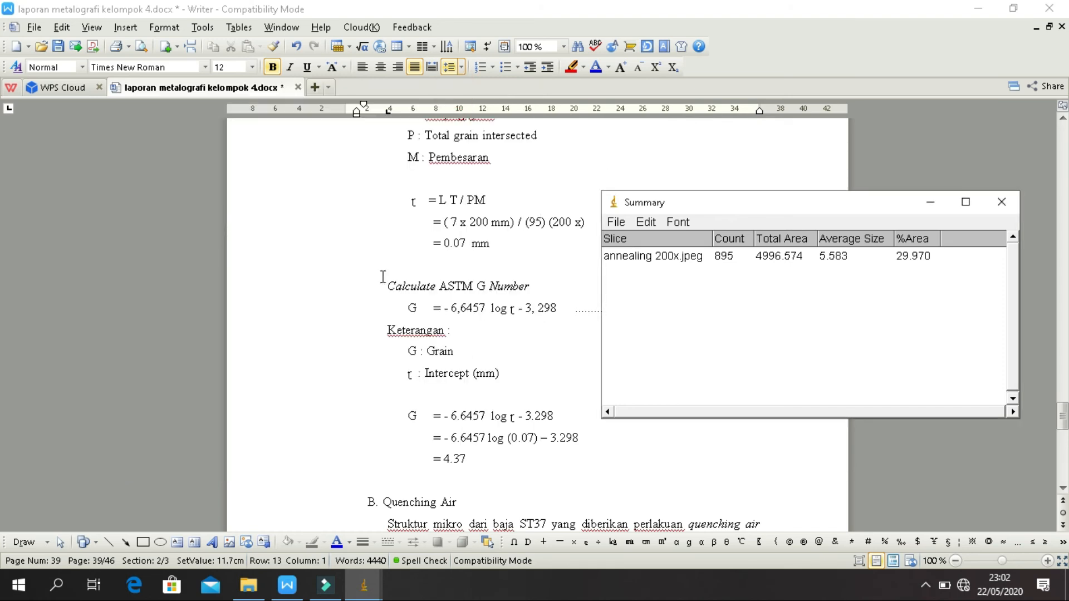
# - Compare the ImageJ Summary values with the report's Tabel 4.1, intercept calculation and ASTM G number calculation
pyautogui.scroll(15, 383, 277)
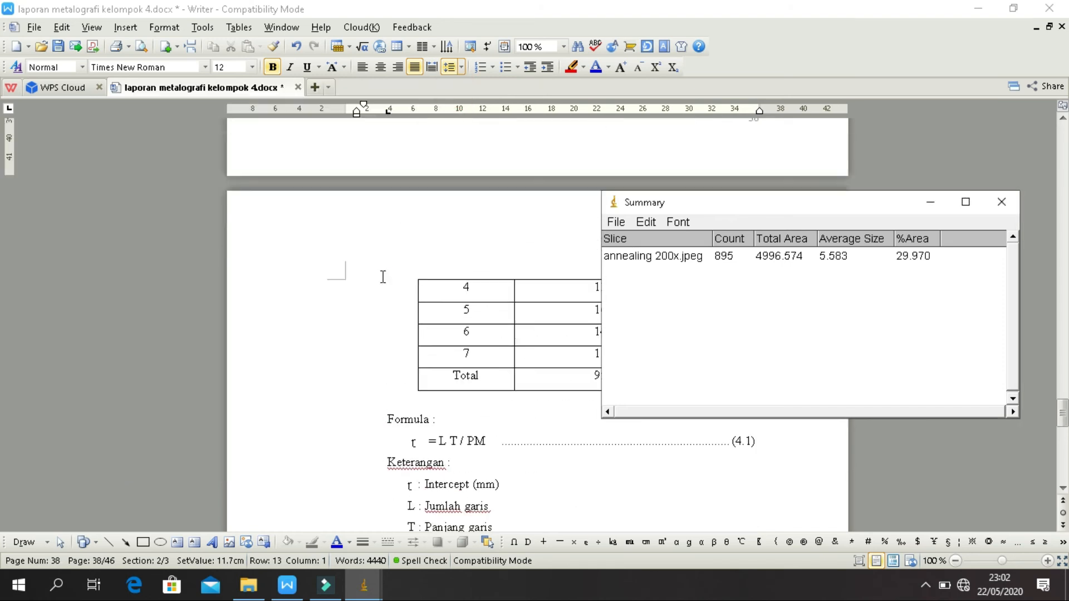
pyautogui.scroll(2, 383, 277)
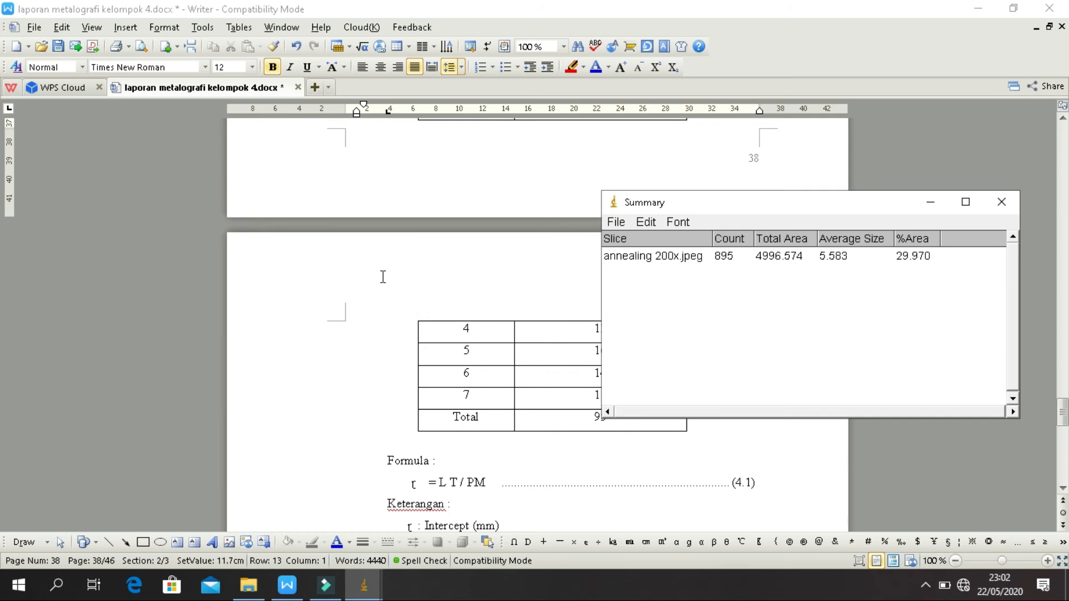
pyautogui.scroll(-20, 383, 276)
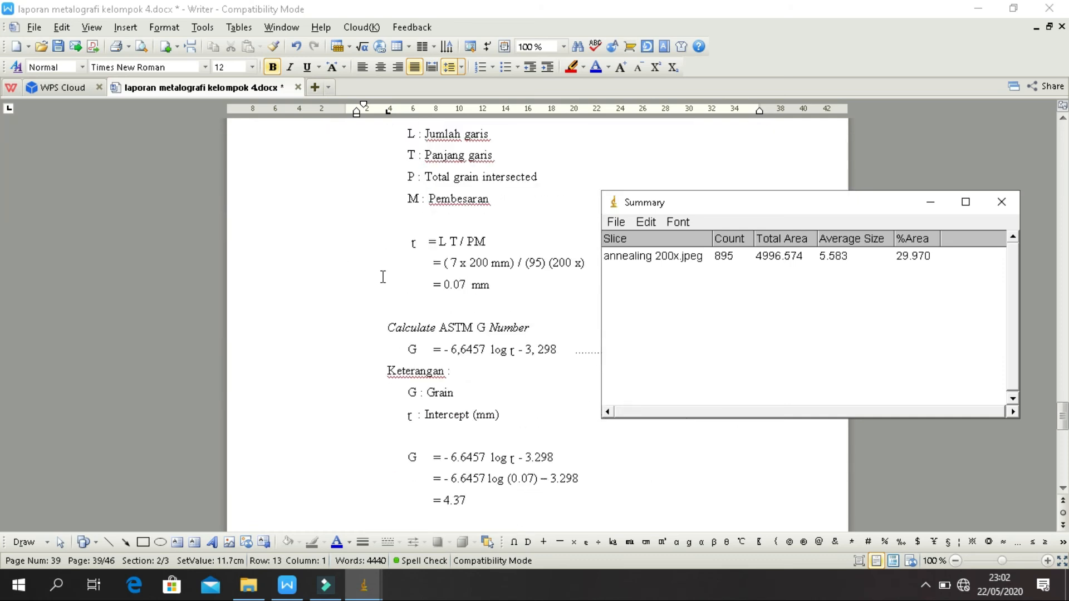
pyautogui.scroll(-4, 383, 277)
pyautogui.scroll(-3, 383, 277)
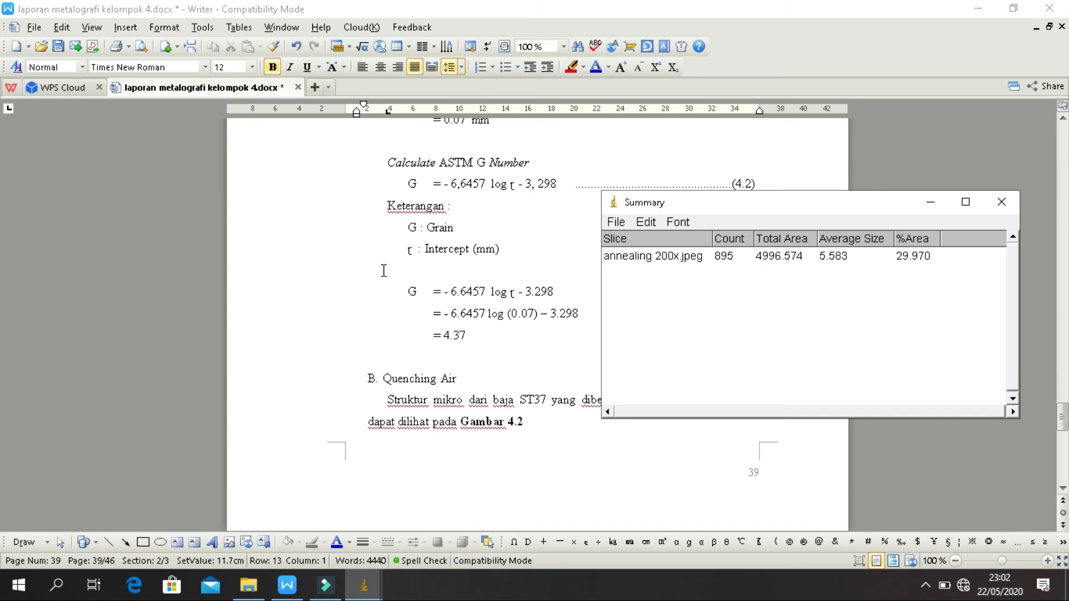
pyautogui.scroll(8, 406, 286)
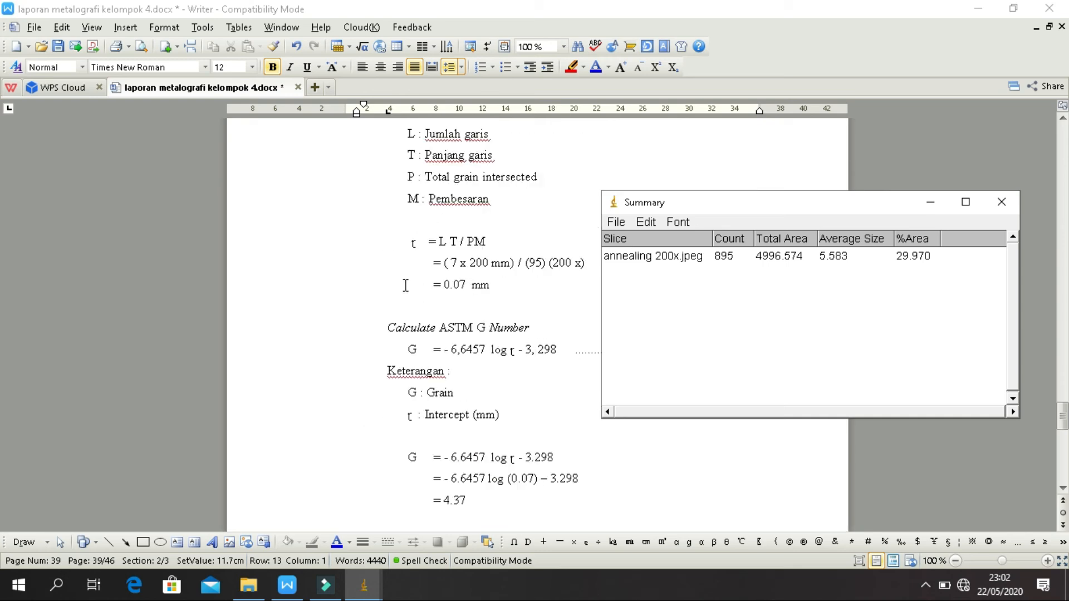
pyautogui.scroll(8, 406, 286)
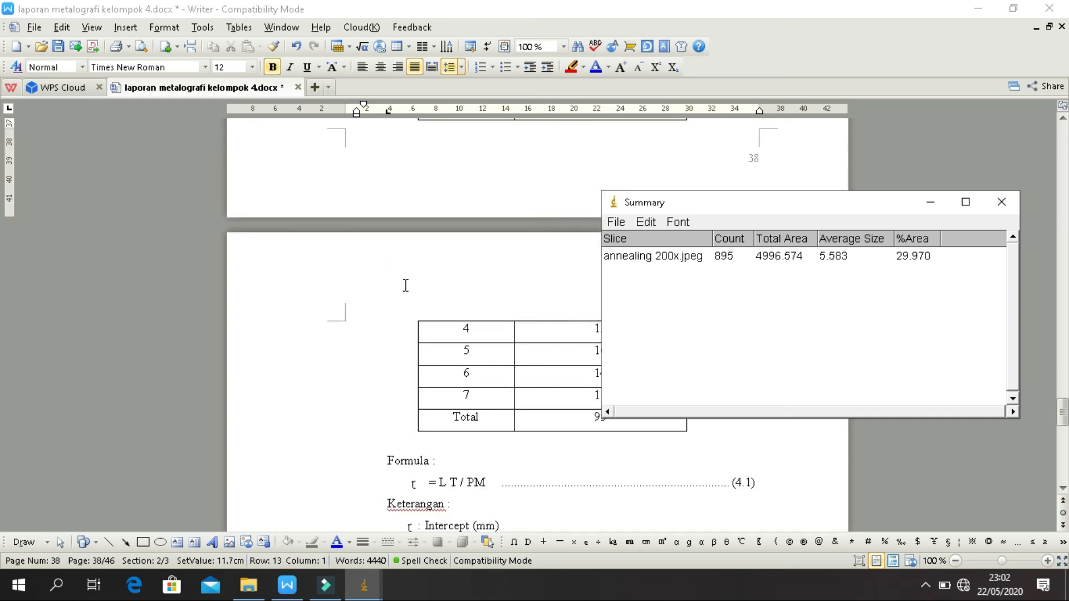
pyautogui.scroll(2, 406, 286)
pyautogui.scroll(-2, 406, 286)
pyautogui.scroll(3, 406, 286)
pyautogui.scroll(4, 406, 285)
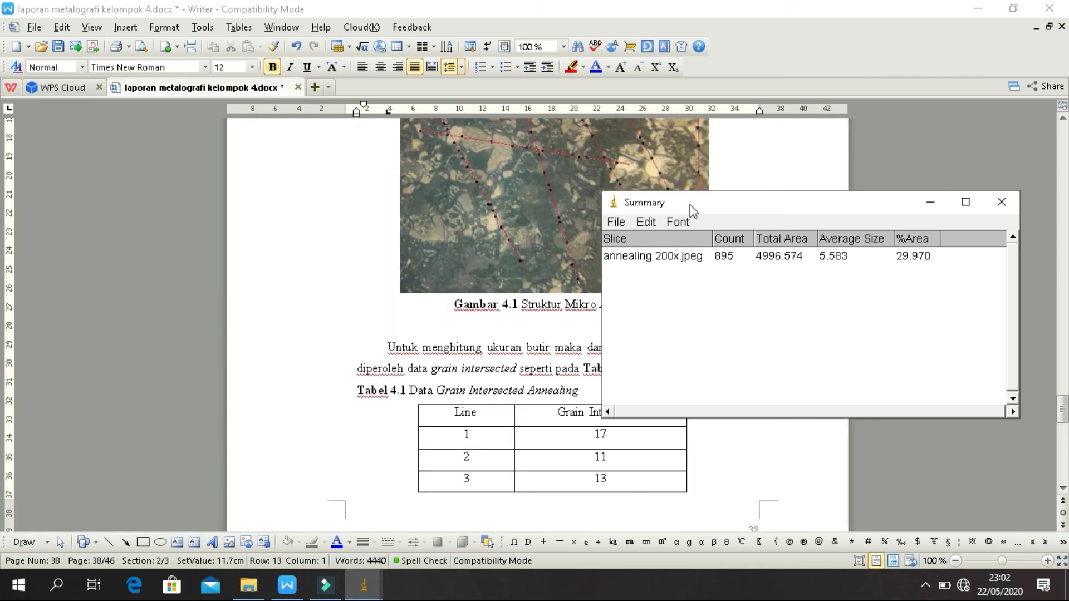
# - Minimize the Summary table and examine the intercept lines across the whole annealing micrograph in Gambar 4.1
pyautogui.click(931, 202)
pyautogui.scroll(2, 708, 251)
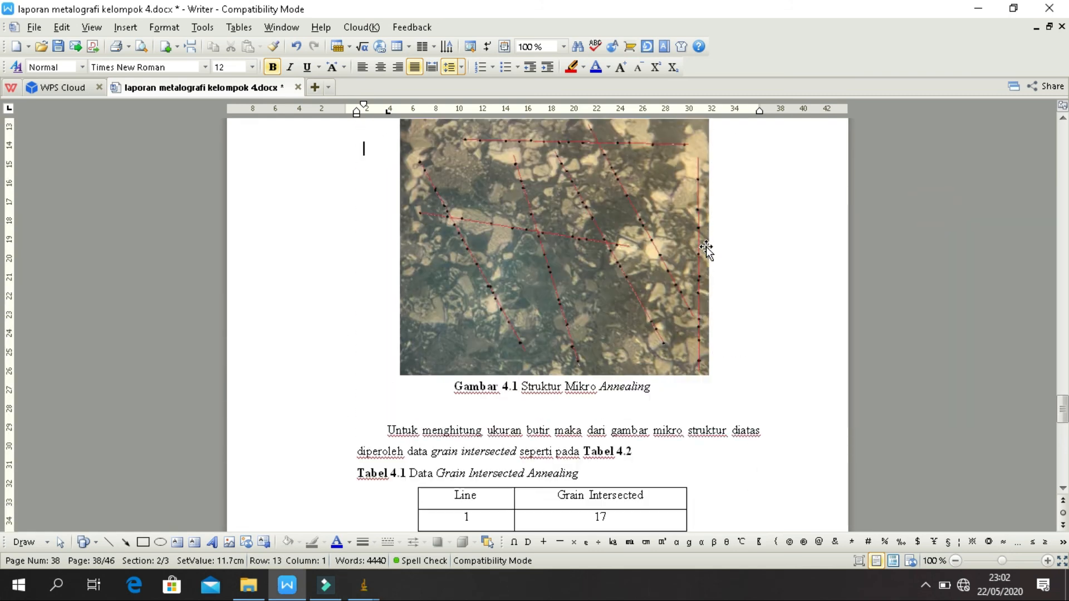
pyautogui.scroll(2, 707, 251)
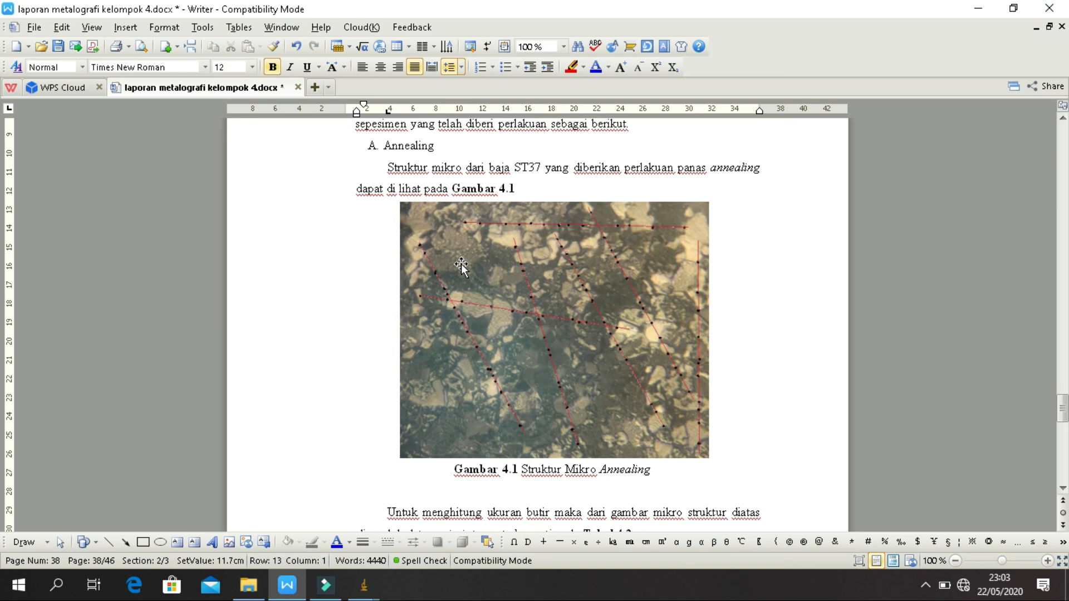
# - Review the report from Tabel 4.1 through formula (4.1) to the worked intercept and ASTM G number calculations
pyautogui.scroll(-15, 461, 266)
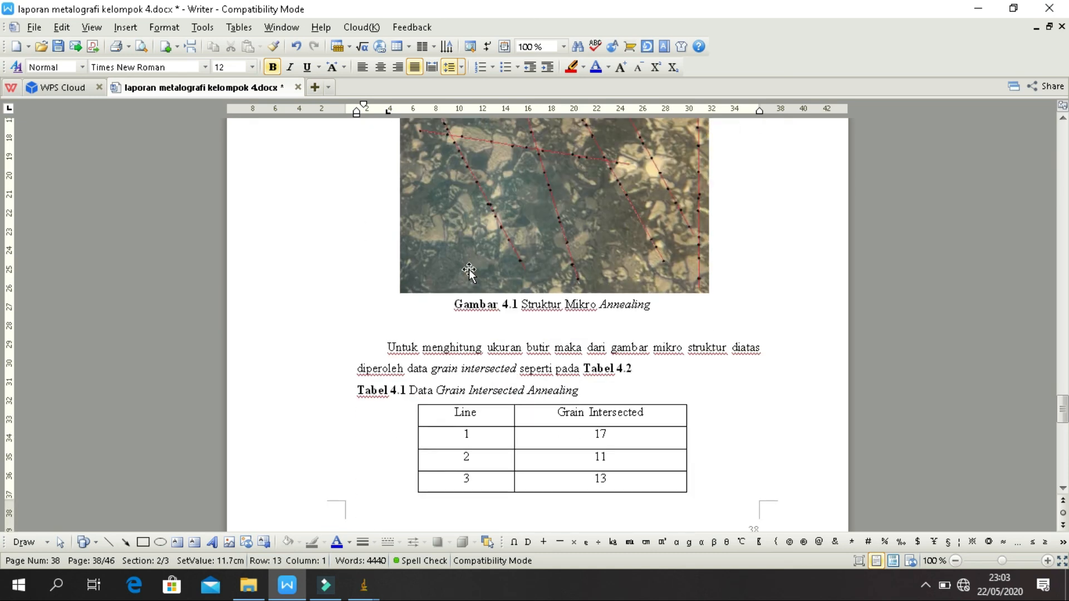
pyautogui.scroll(-15, 470, 270)
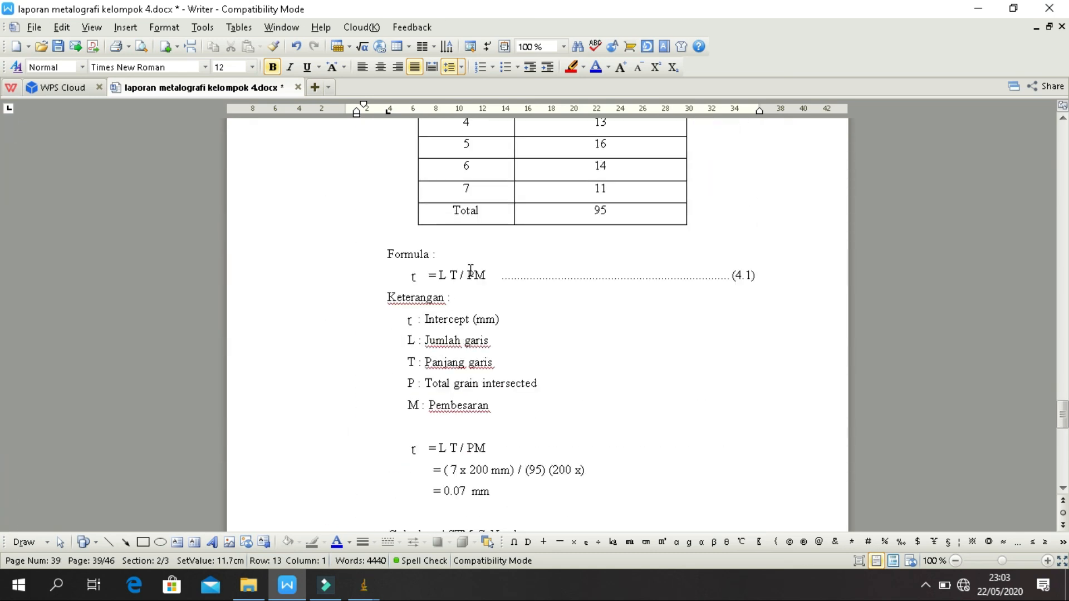
pyautogui.scroll(-12, 470, 270)
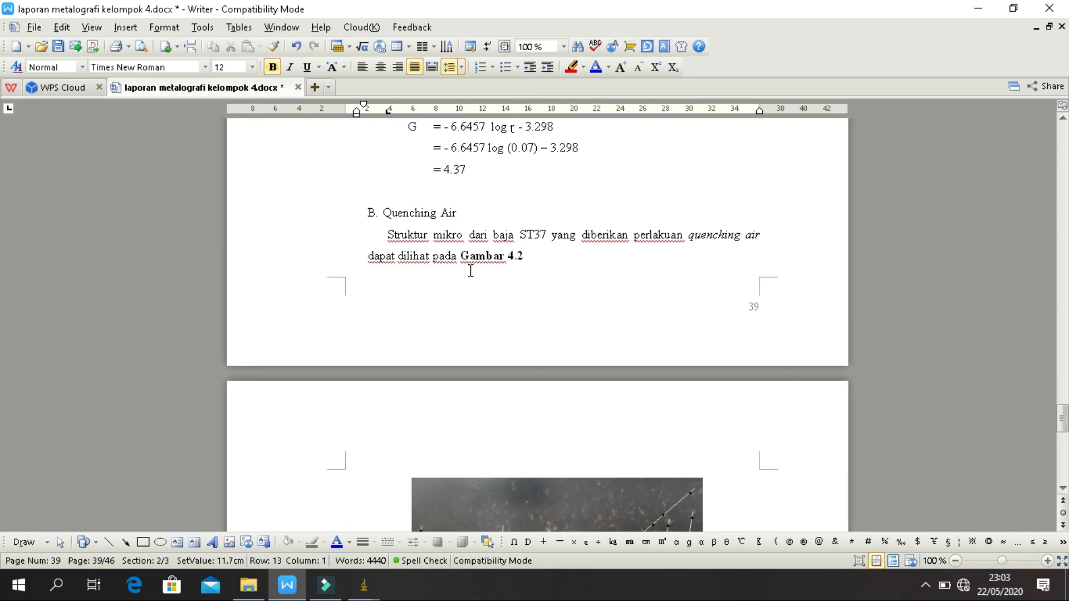
pyautogui.scroll(9, 470, 270)
pyautogui.scroll(5, 471, 271)
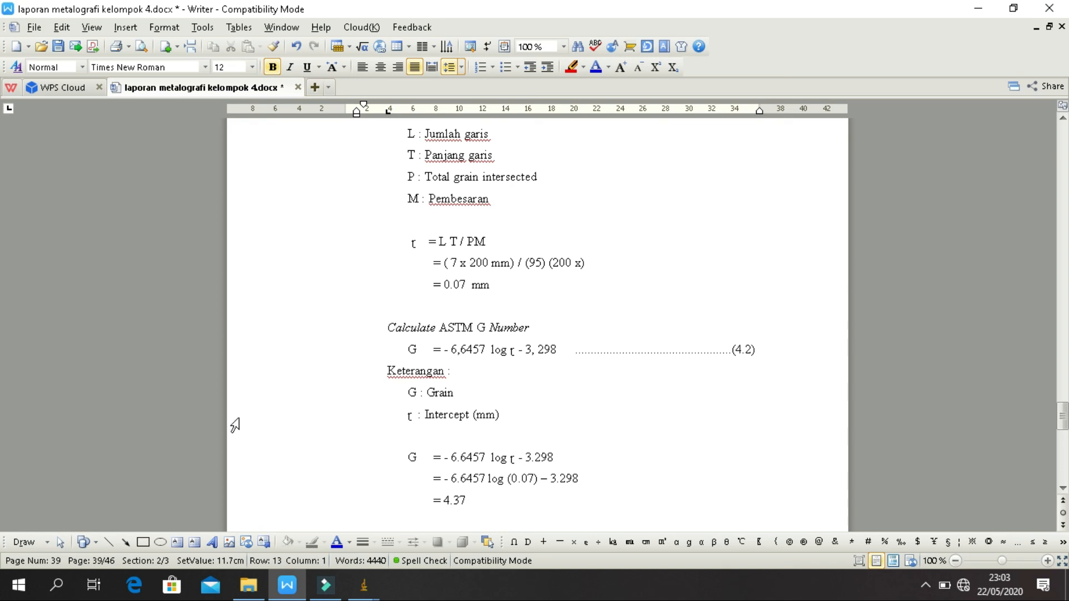
# - Bring back ImageJ's Summary table and place it clear of the report's worked intercept and G number calculations
pyautogui.click(349, 586)
pyautogui.click(568, 510)
pyautogui.moveTo(814, 208); pyautogui.dragTo(872, 268)
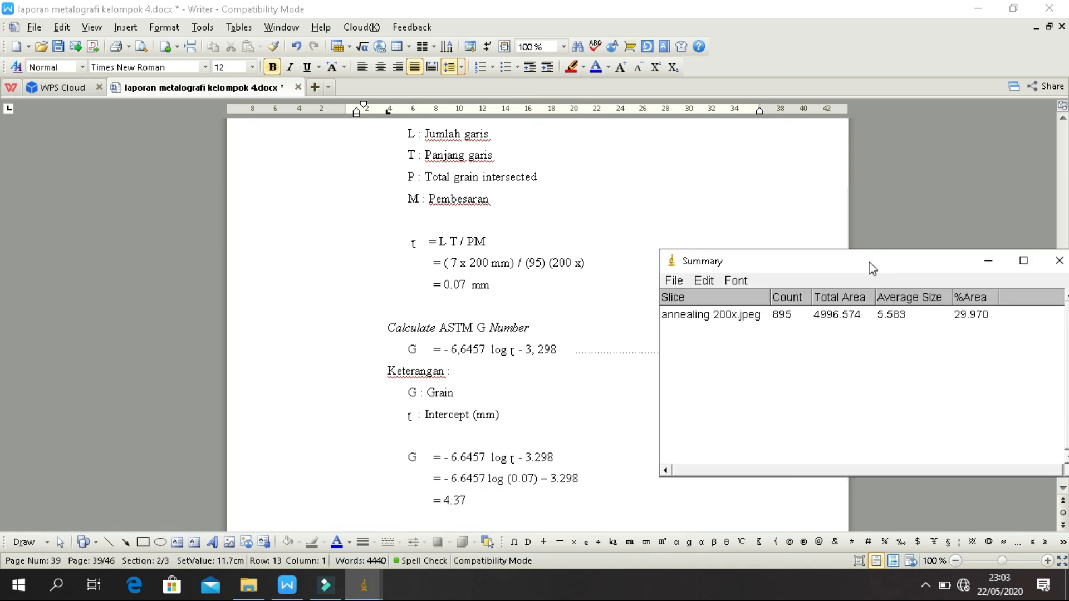